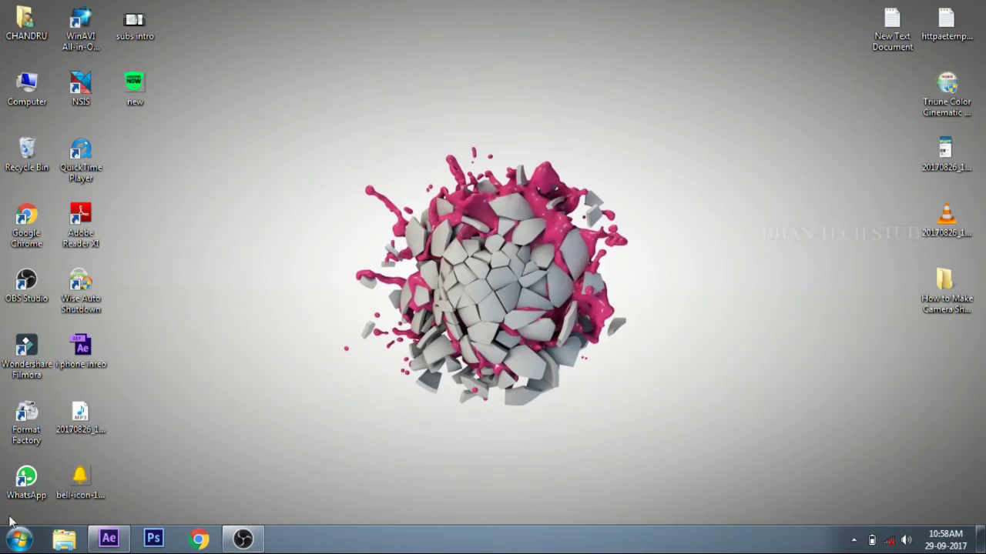
- Switch to After Effects and create a new 1920 x 1080 composition at 29.97 fps lasting 50 seconds
left_click(119, 541)
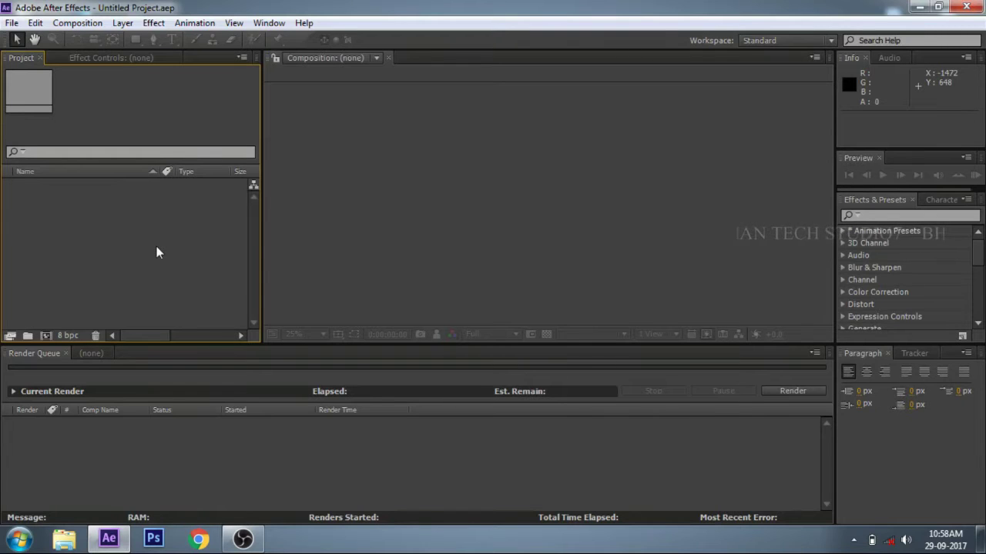
key("ctrl+n")
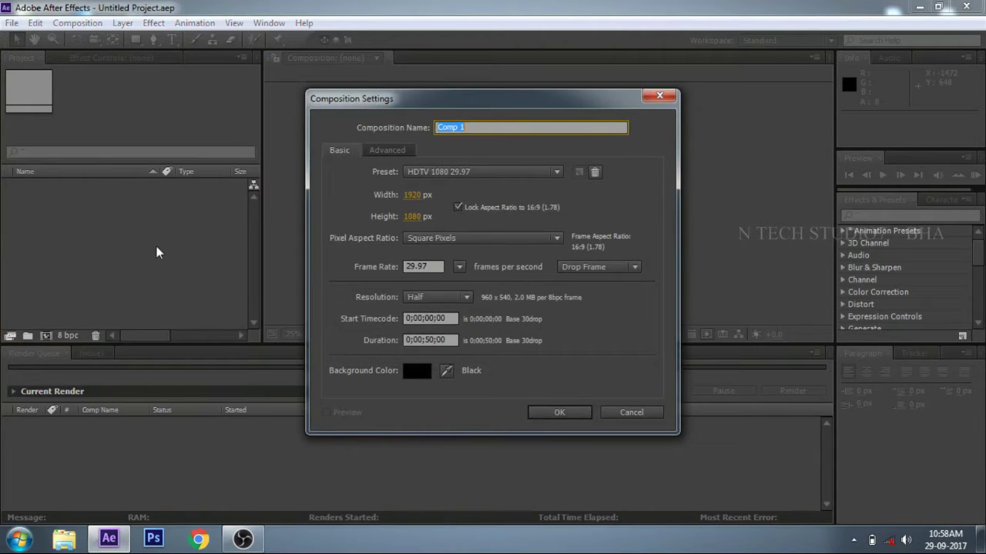
left_click(578, 416)
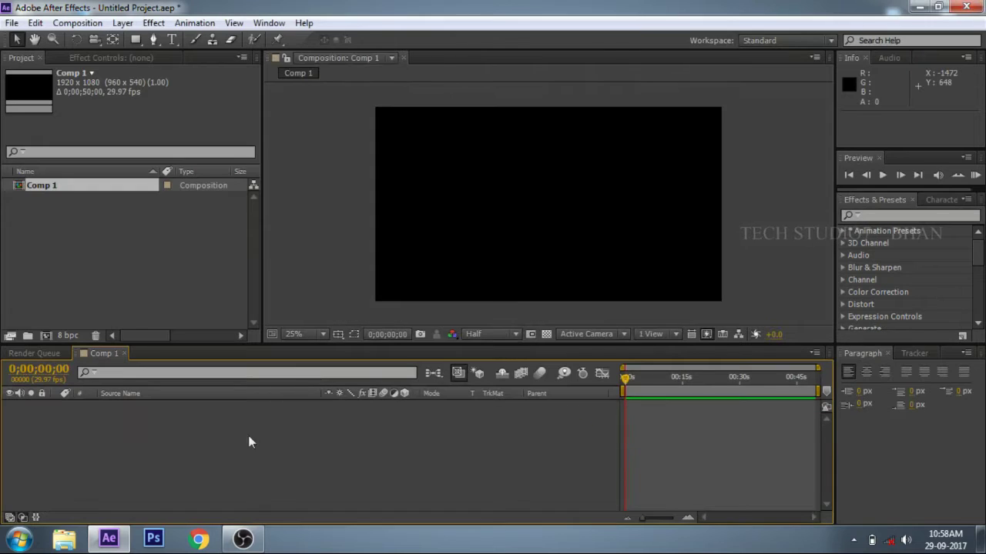
- Add a white 1920 x 1080 solid as the background layer of the composition
right_click(89, 424)
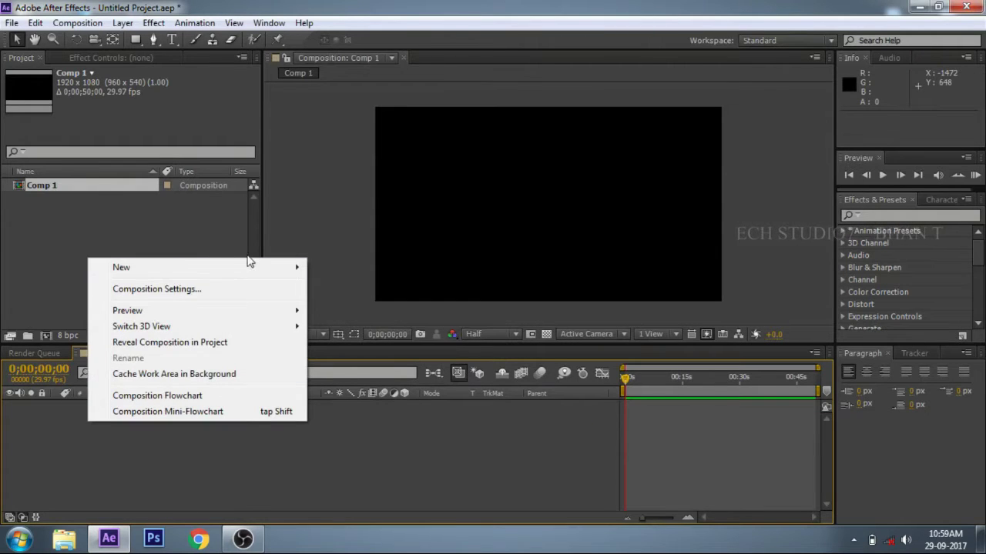
mouse_move(276, 273)
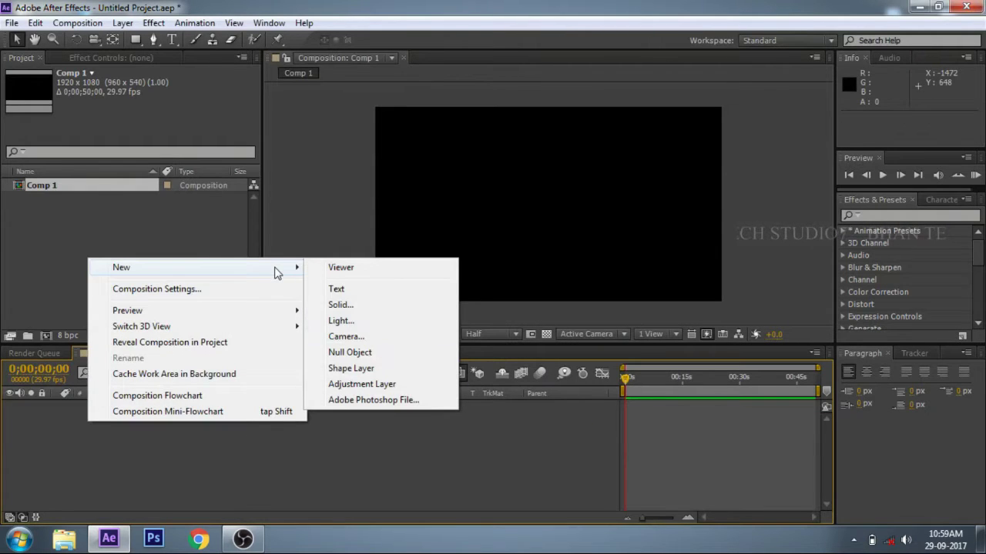
left_click(342, 306)
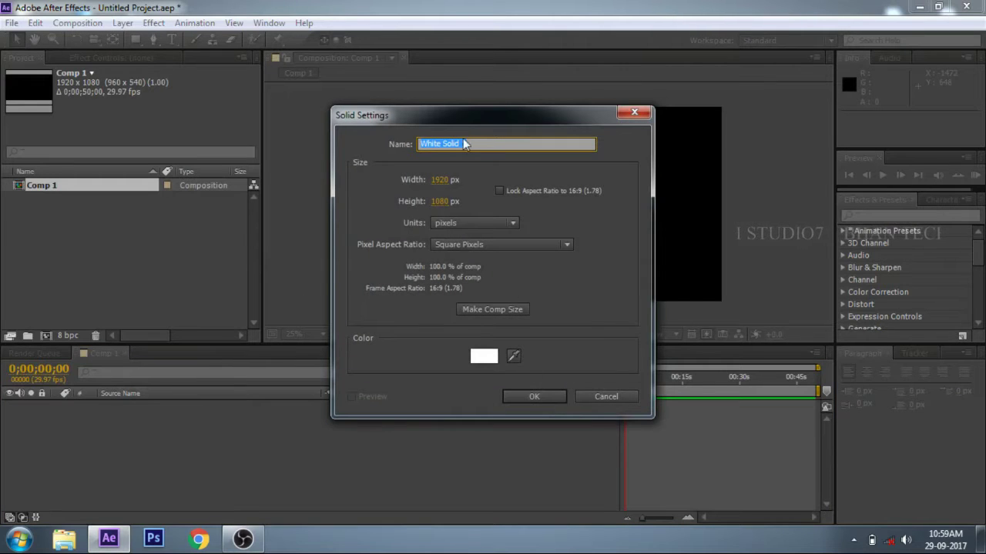
left_click(539, 395)
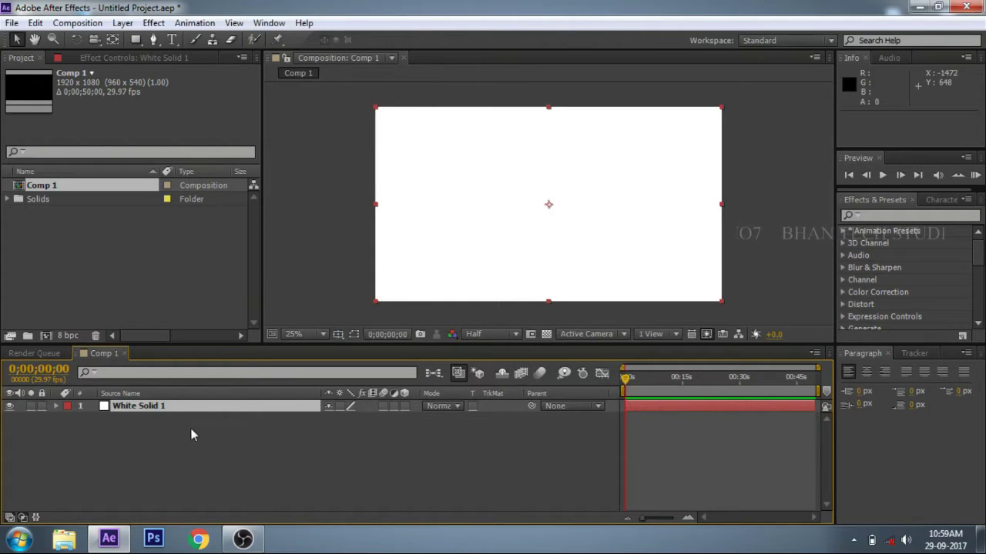
- Add a second white 1920 x 1080 solid named "3d fx" above the background
right_click(190, 428)
mouse_move(406, 283)
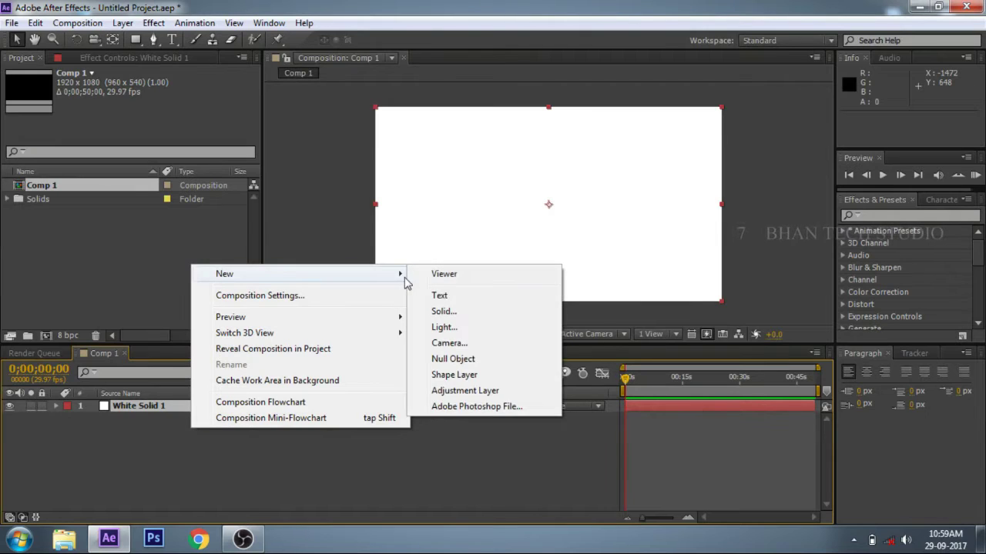
left_click(460, 316)
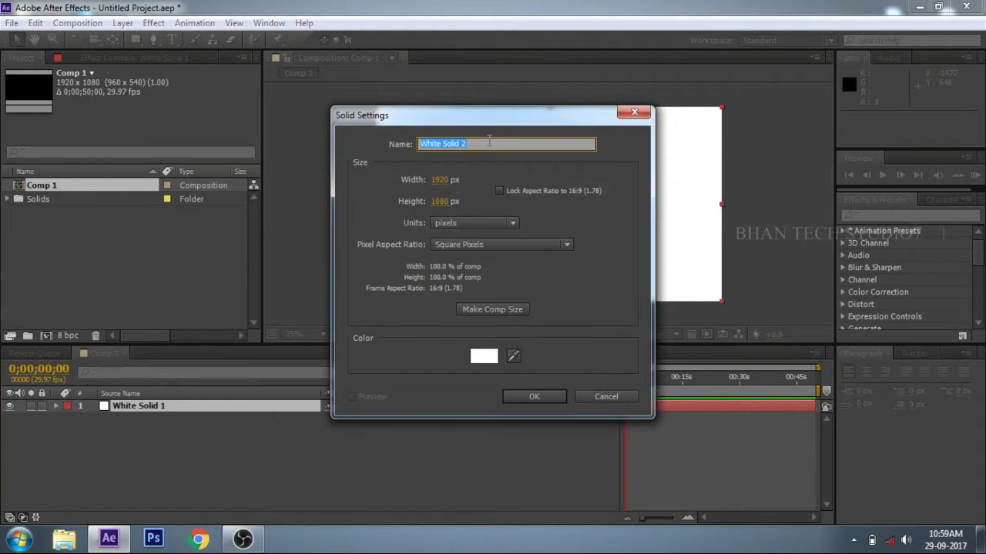
key("BackSpace")
type("3d")
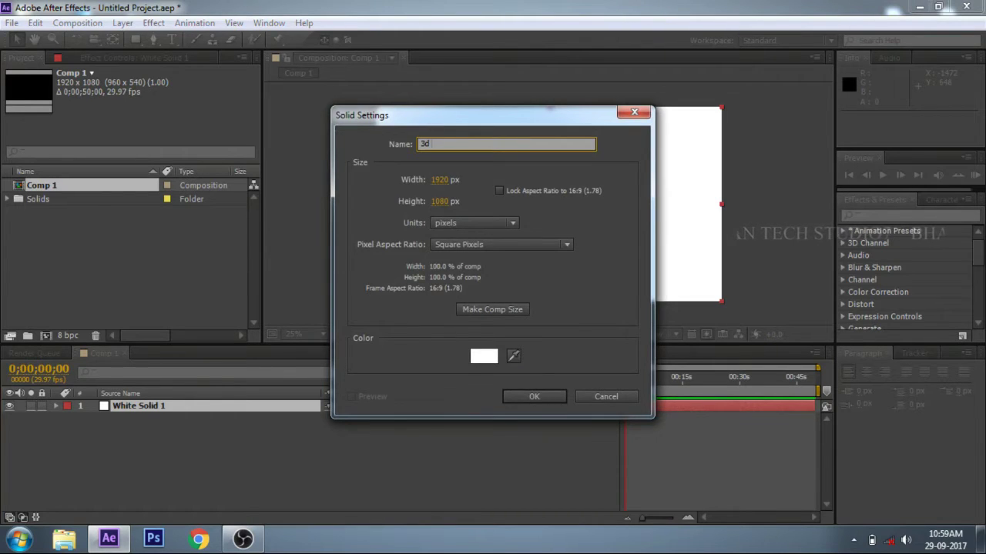
type(" fx")
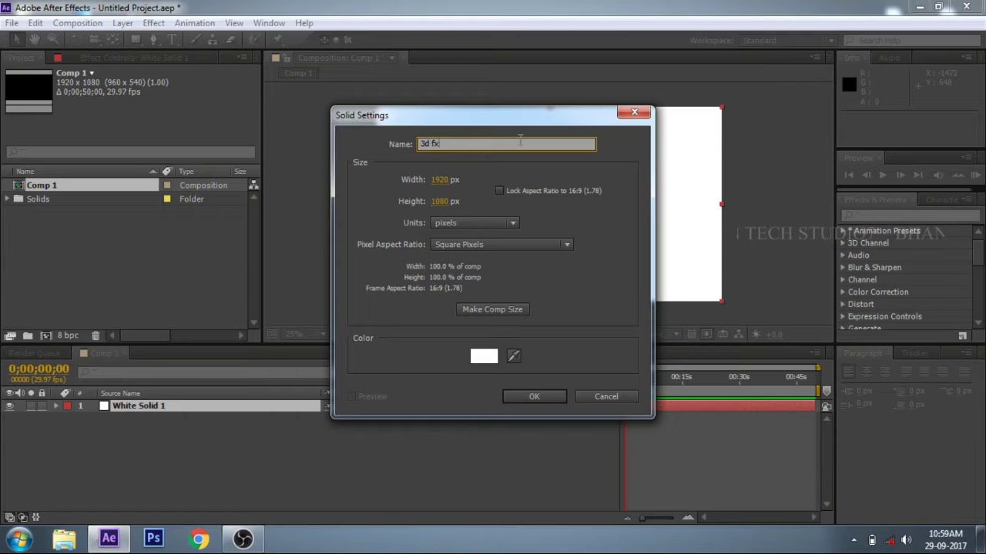
left_click(546, 392)
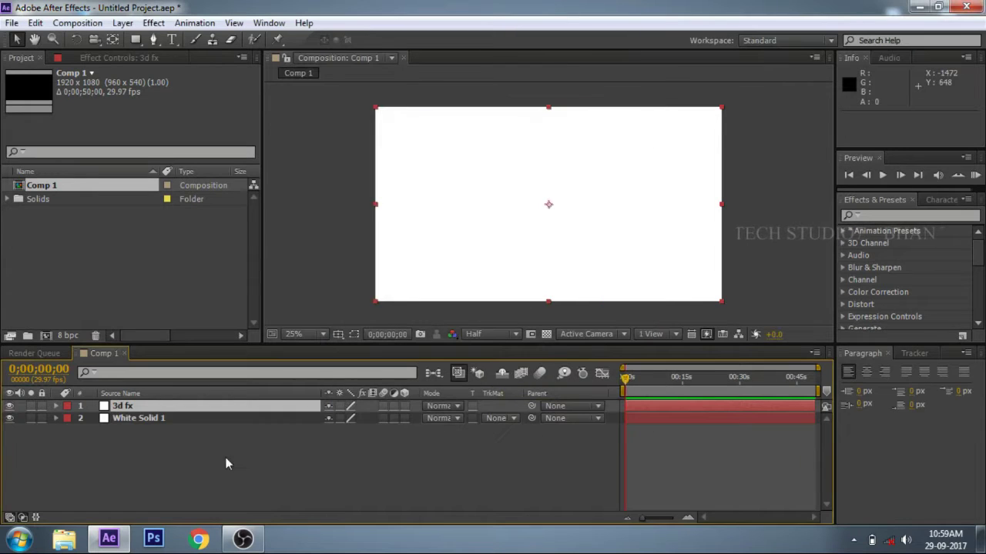
- Apply the Video Copilot Element effect to the 3d fx layer and open its Scene Setup
right_click(161, 407)
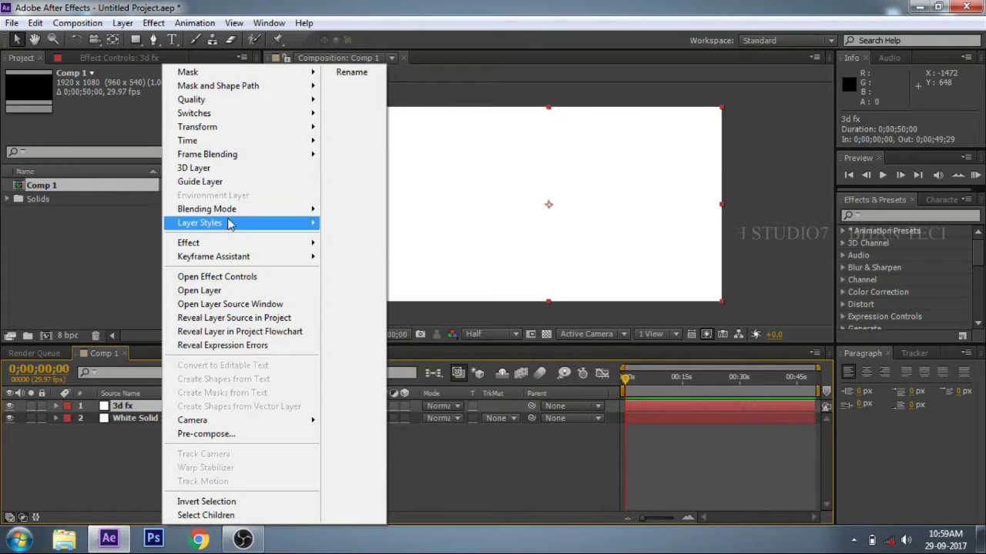
mouse_move(245, 244)
mouse_move(484, 544)
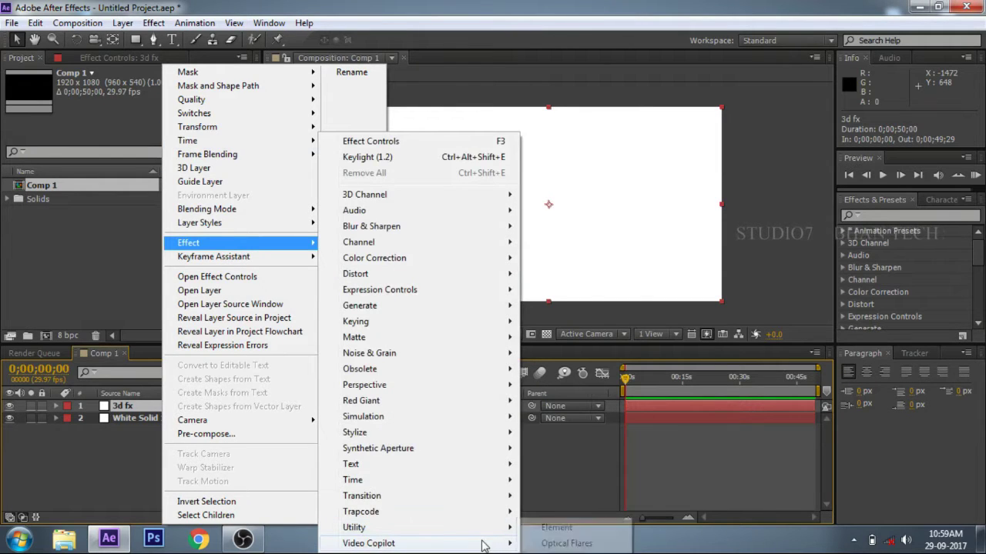
left_click(556, 528)
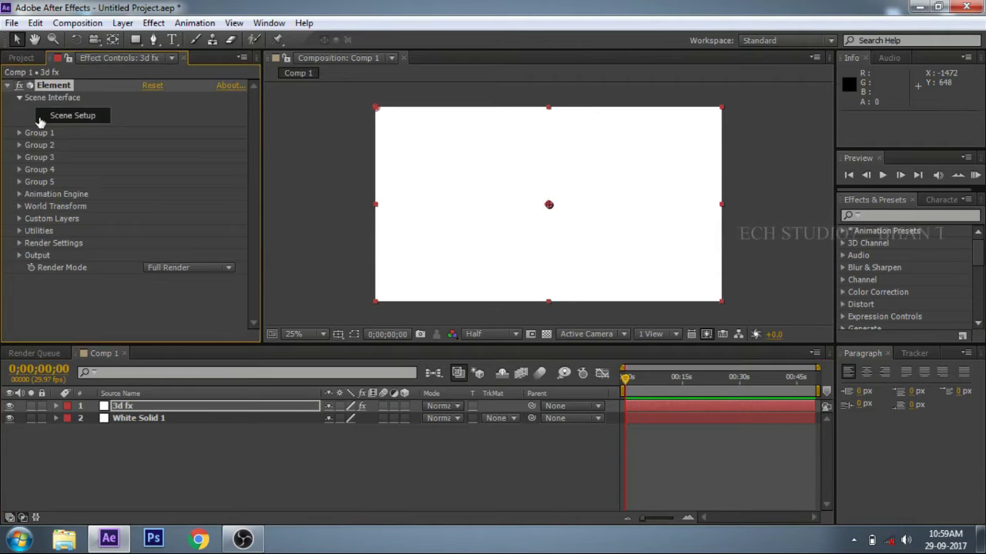
left_click(74, 118)
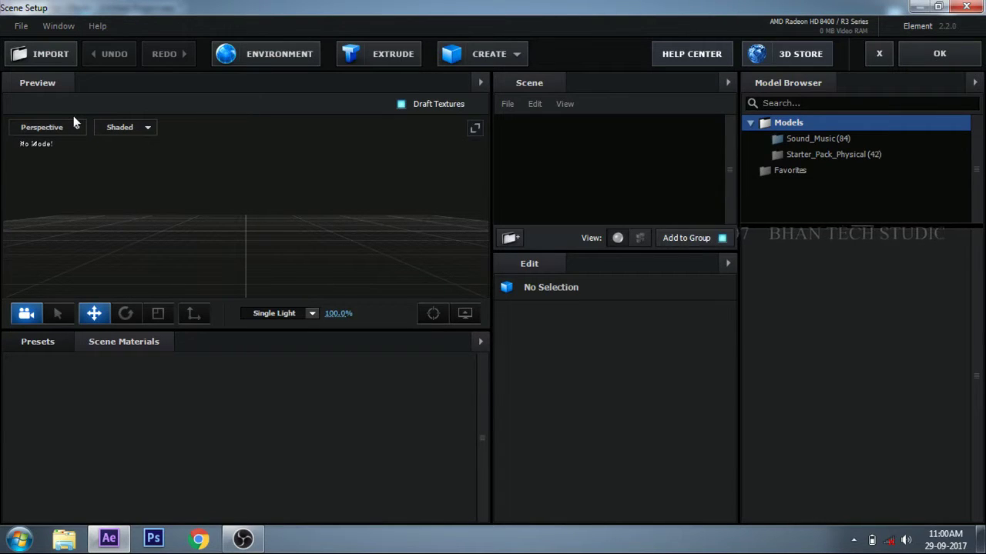
- Add the music_player model from the Sound_Music collection to the Element scene and accept the scene setup
left_click(831, 139)
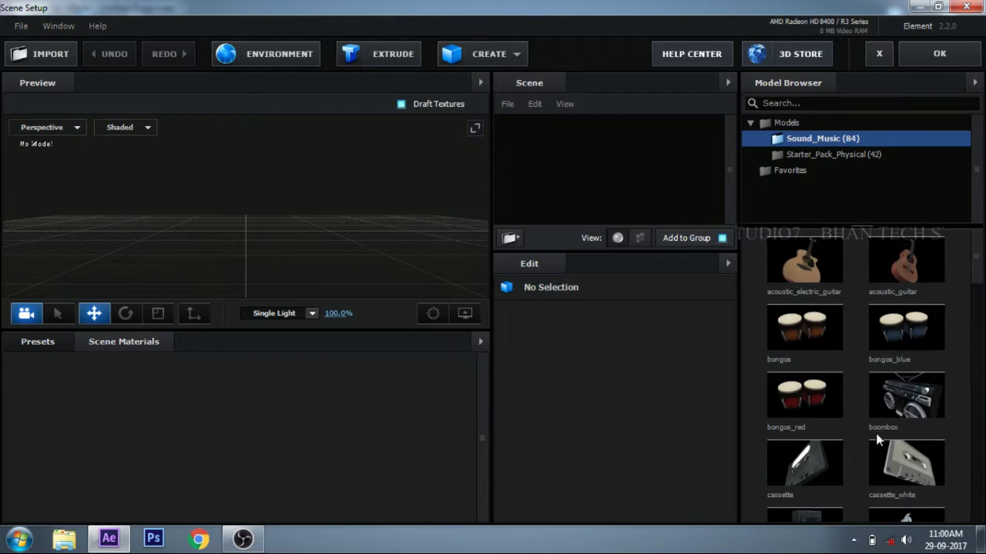
scroll(878, 439, "down", 1)
scroll(822, 420, "down", 3)
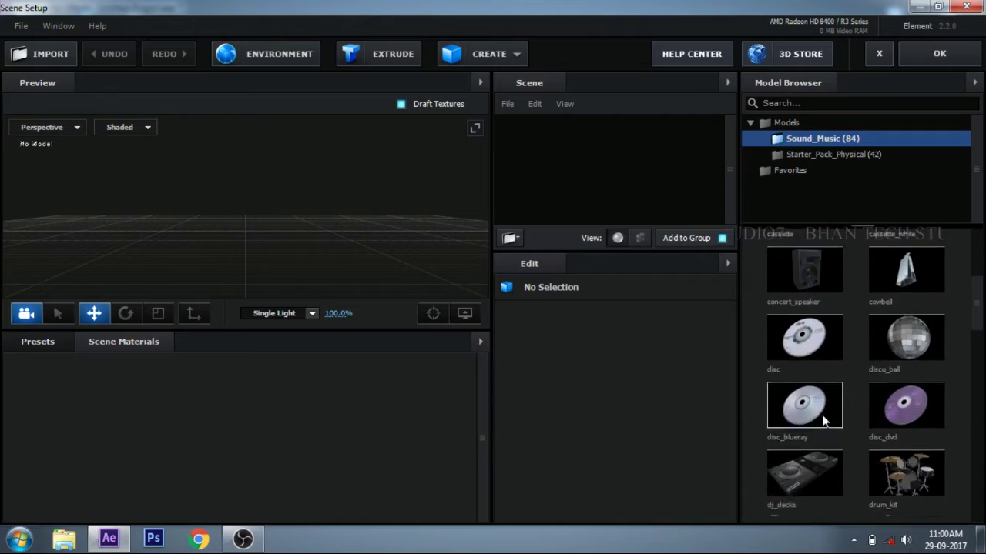
scroll(822, 420, "down", 3)
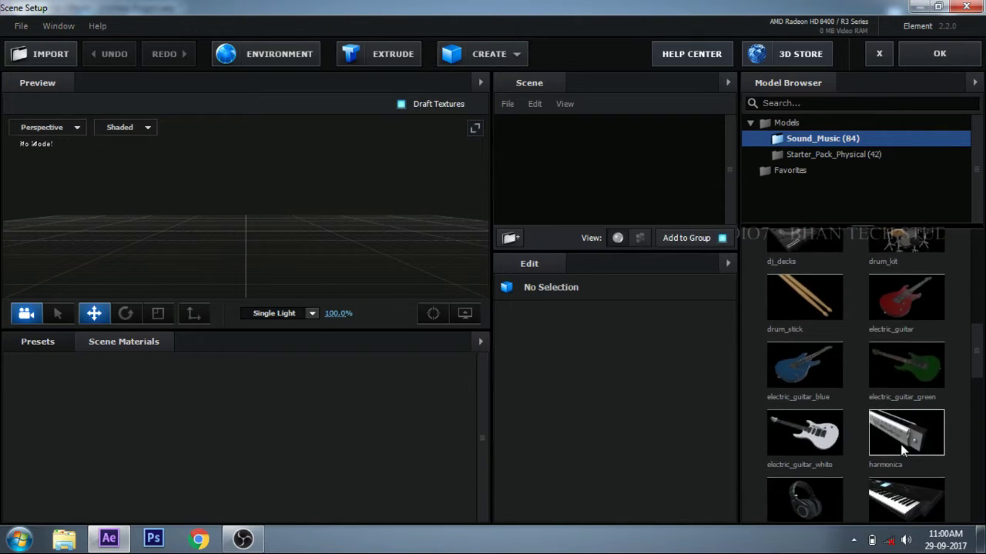
scroll(903, 452, "down", 4)
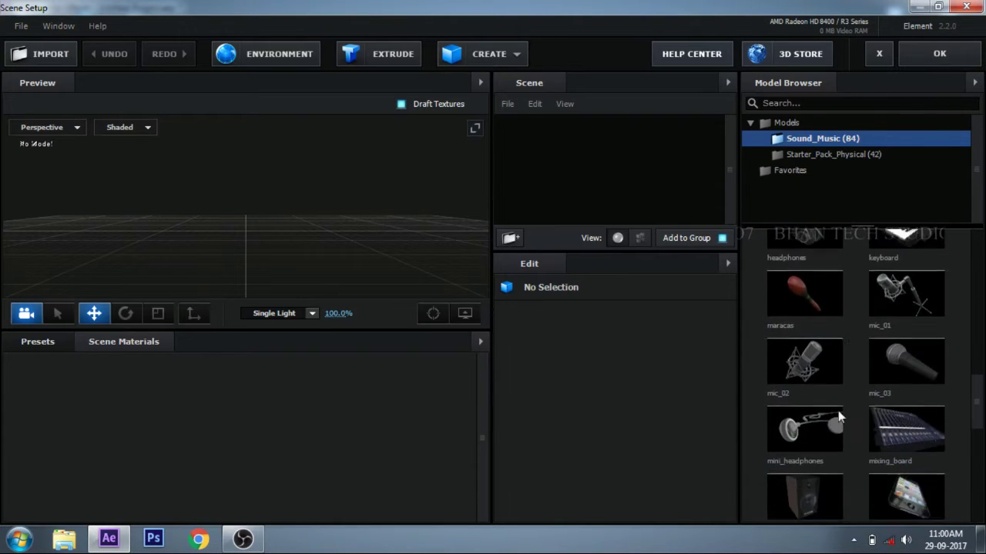
scroll(839, 415, "down", 1)
left_click(916, 432)
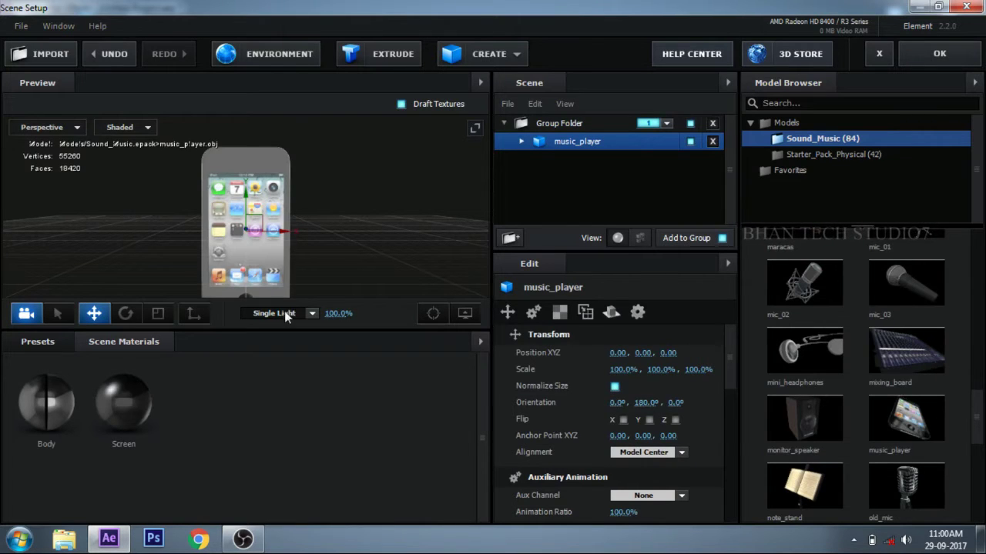
left_click_drag(254, 201, 203, 187)
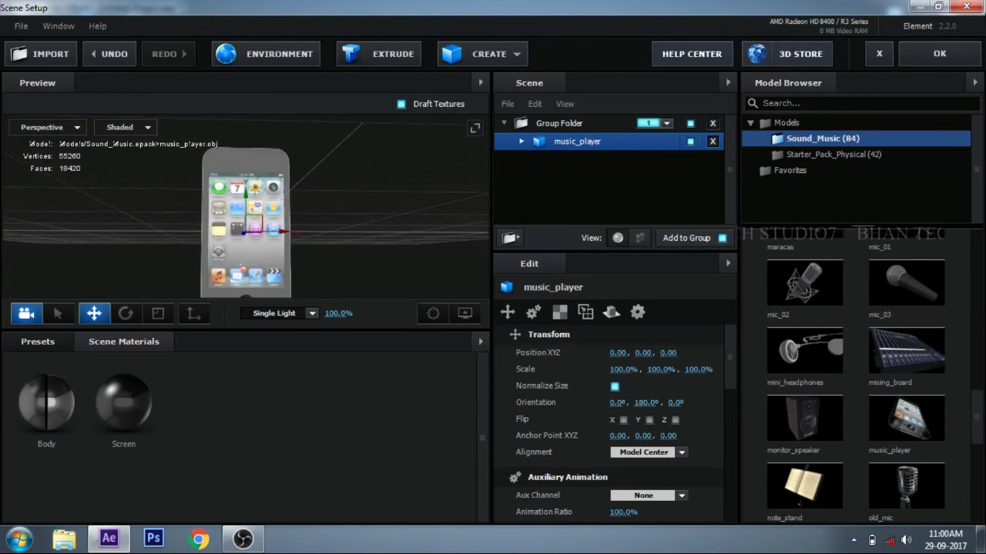
left_click(927, 52)
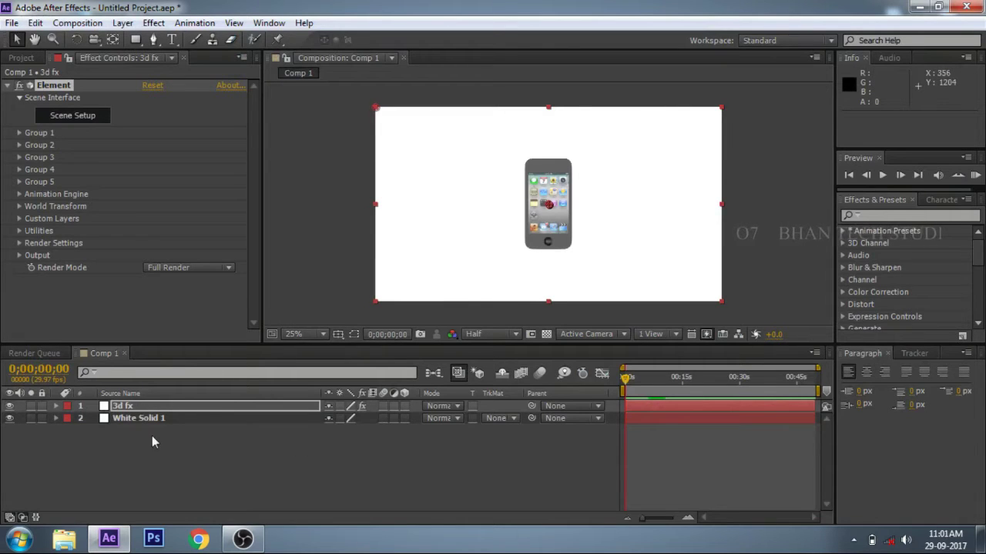
- Create a two-node camera with the Custom preset and a 200 mm focal length
right_click(168, 447)
mouse_move(377, 294)
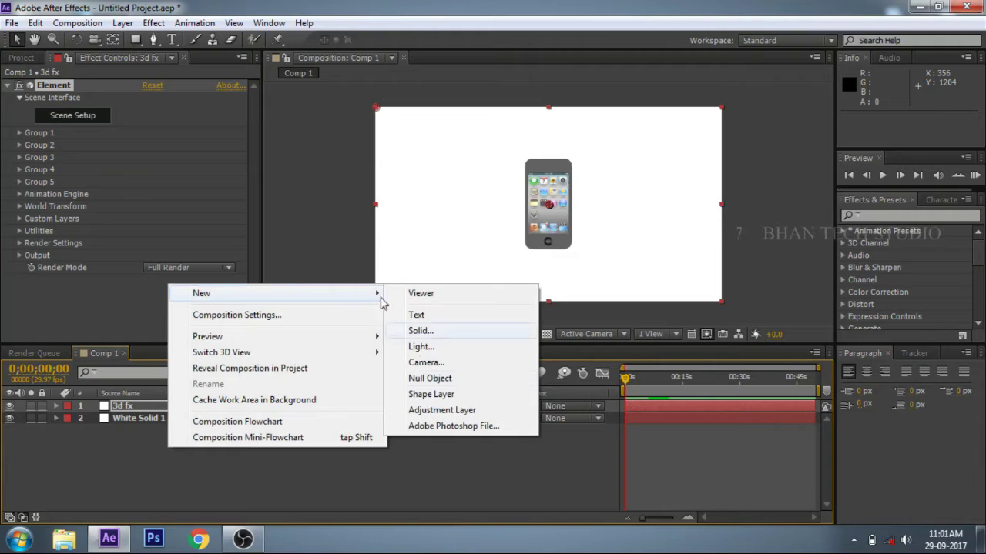
left_click(432, 364)
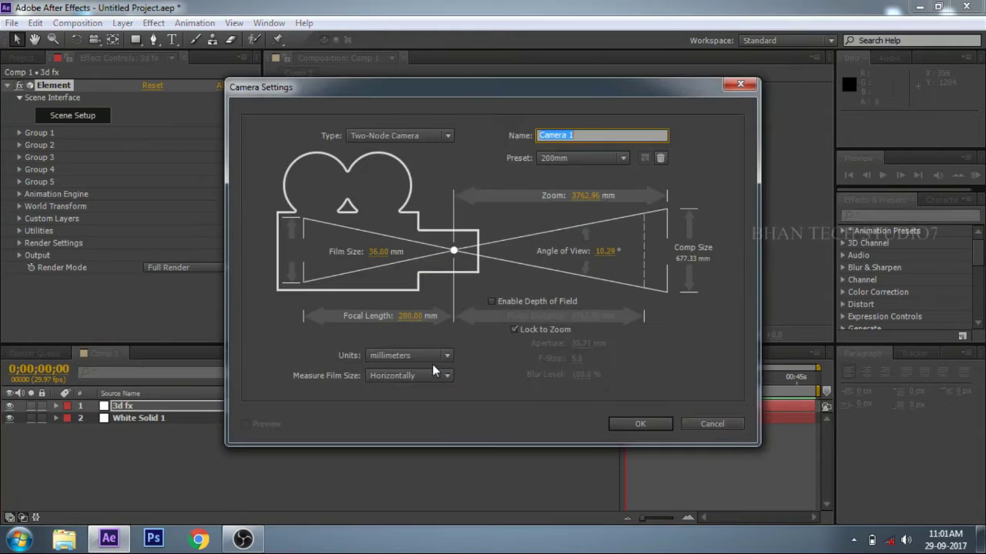
left_click(576, 158)
left_click(584, 177)
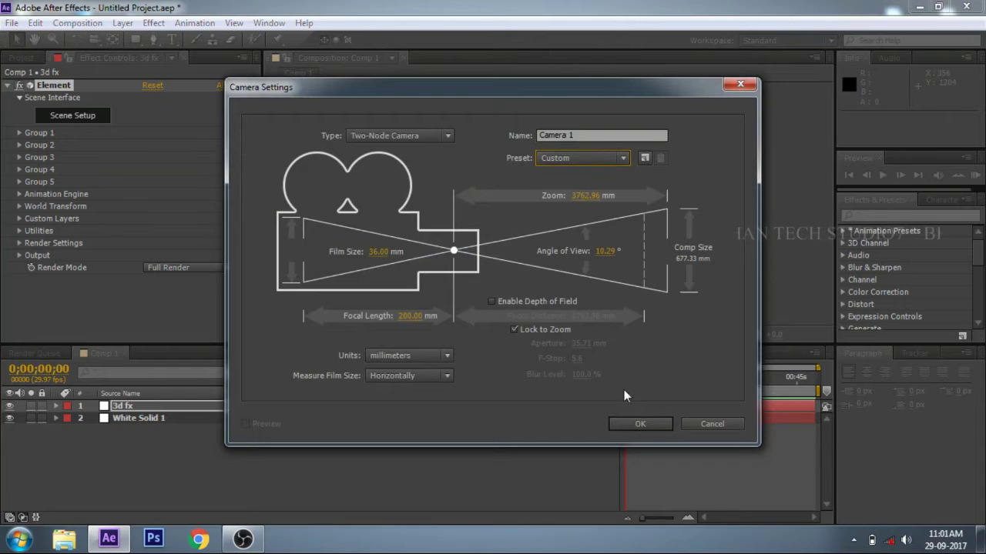
left_click(635, 423)
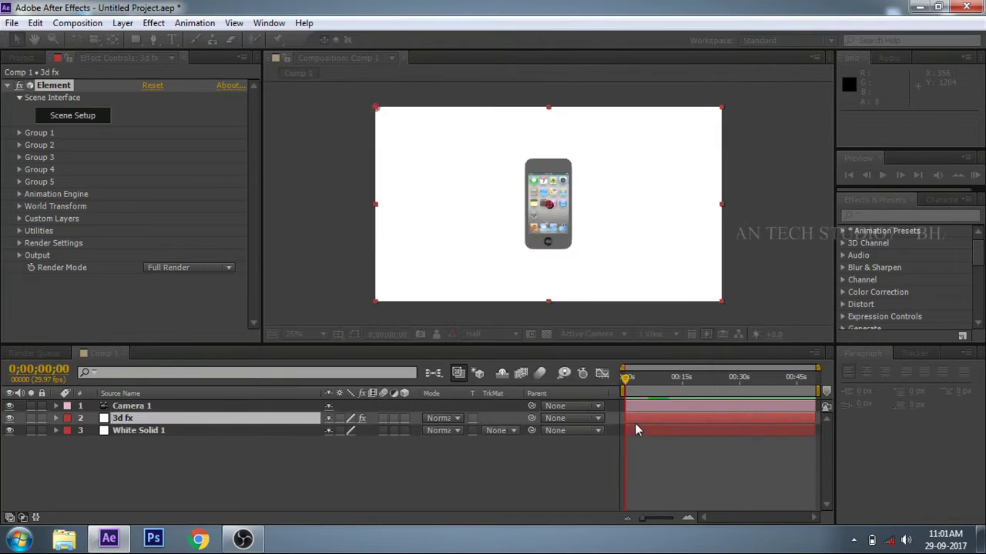
- Create a null object above the camera and parent Camera 1 to it
left_click(141, 406)
right_click(165, 446)
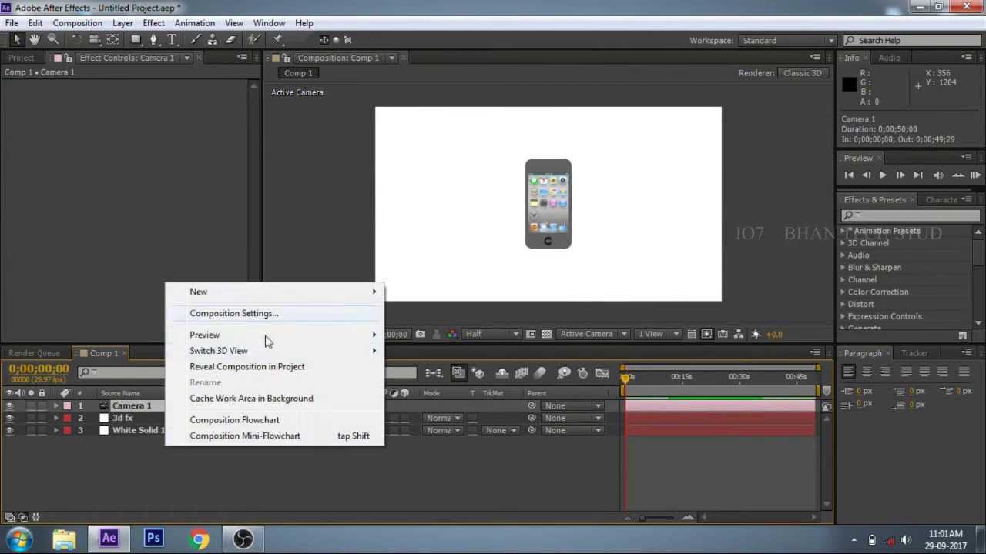
mouse_move(371, 294)
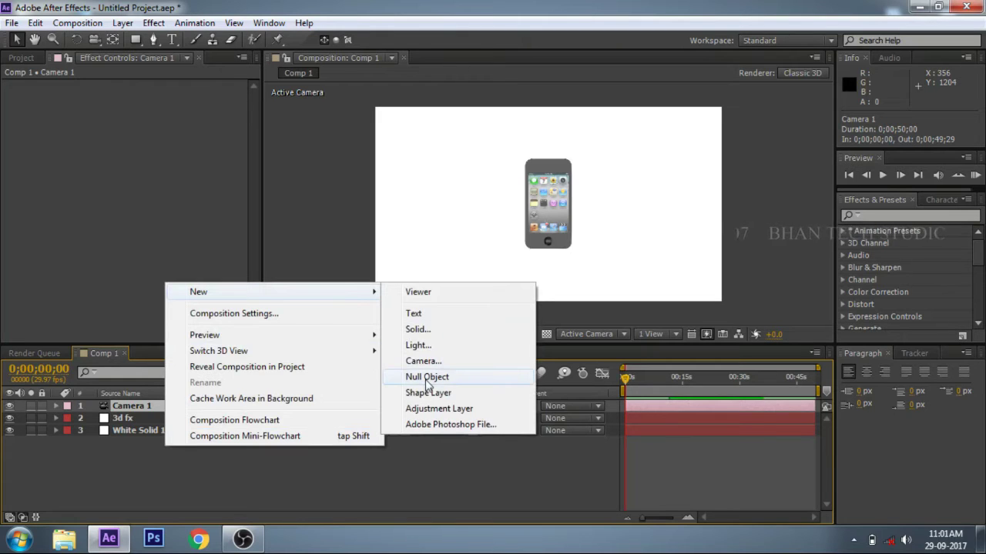
left_click(427, 377)
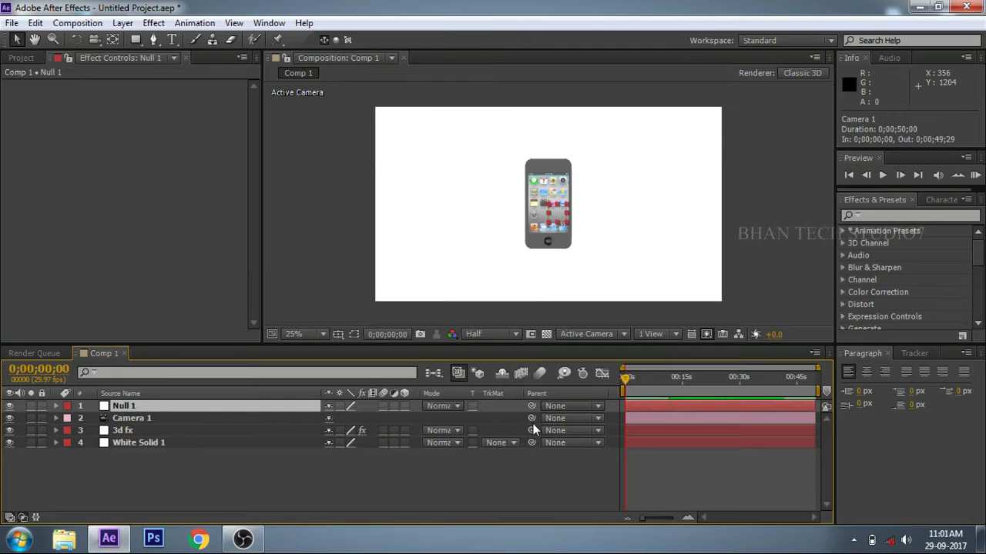
left_click_drag(532, 420, 149, 405)
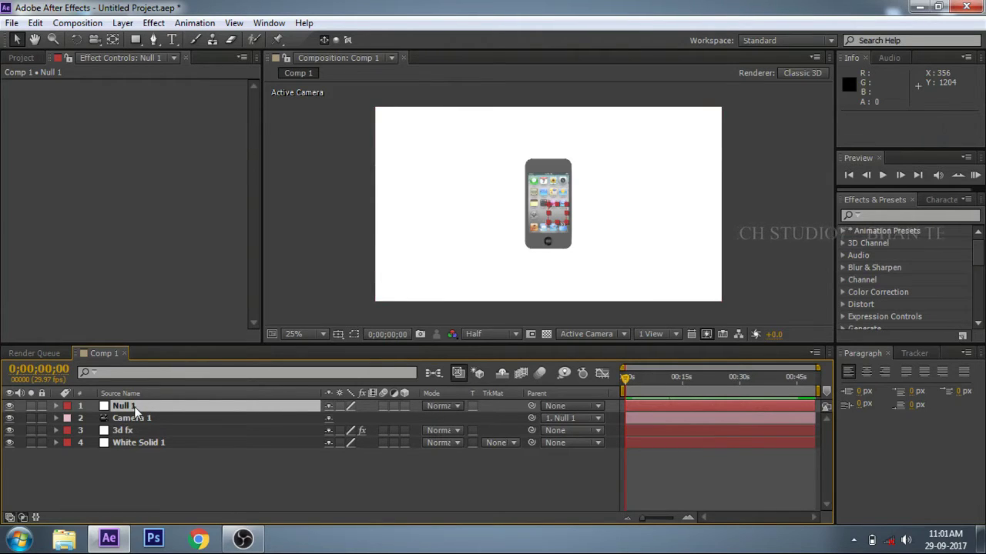
- Scale the null object down until the phone nearly fills the frame height, and make the null a 3D layer
left_click(57, 408)
left_click(57, 408)
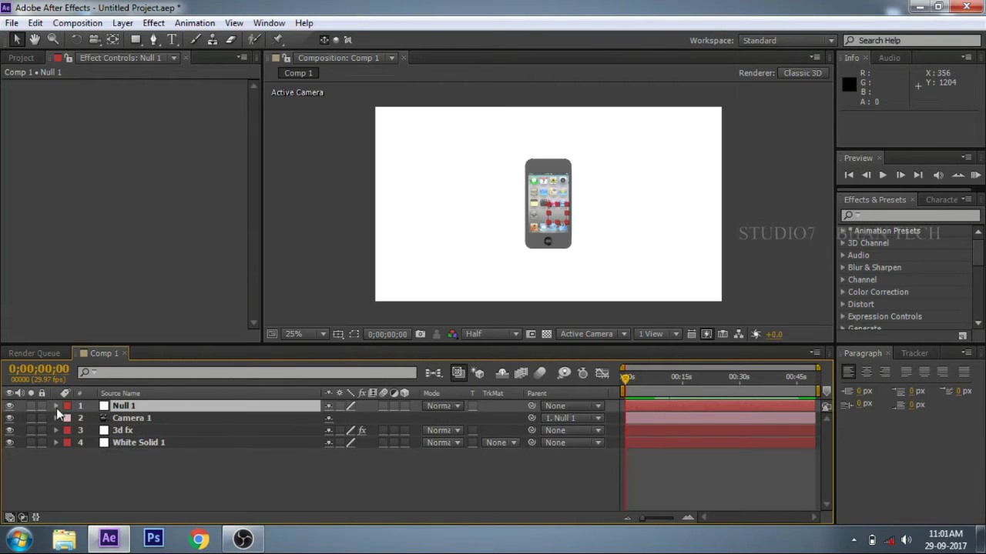
key("s")
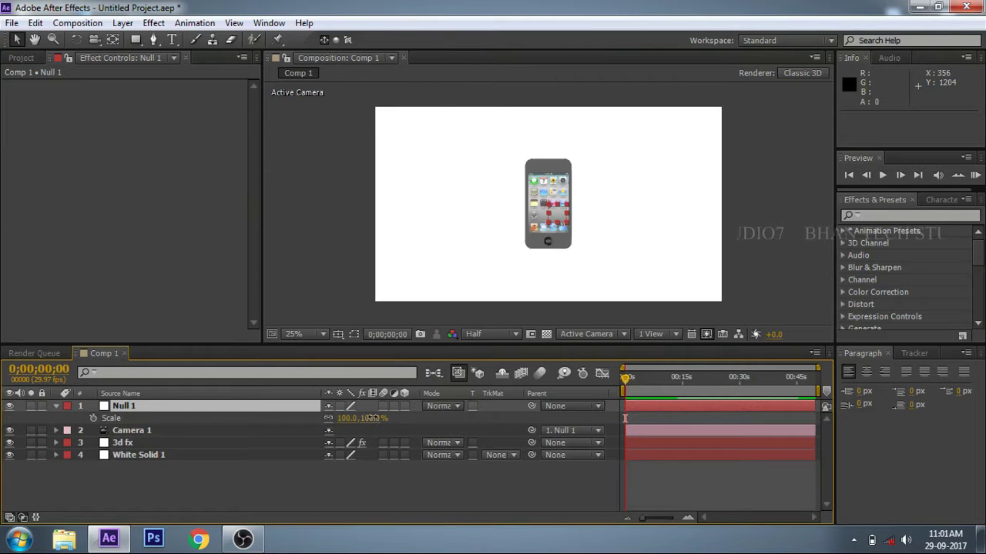
left_click_drag(373, 418, 339, 420)
left_click(56, 406)
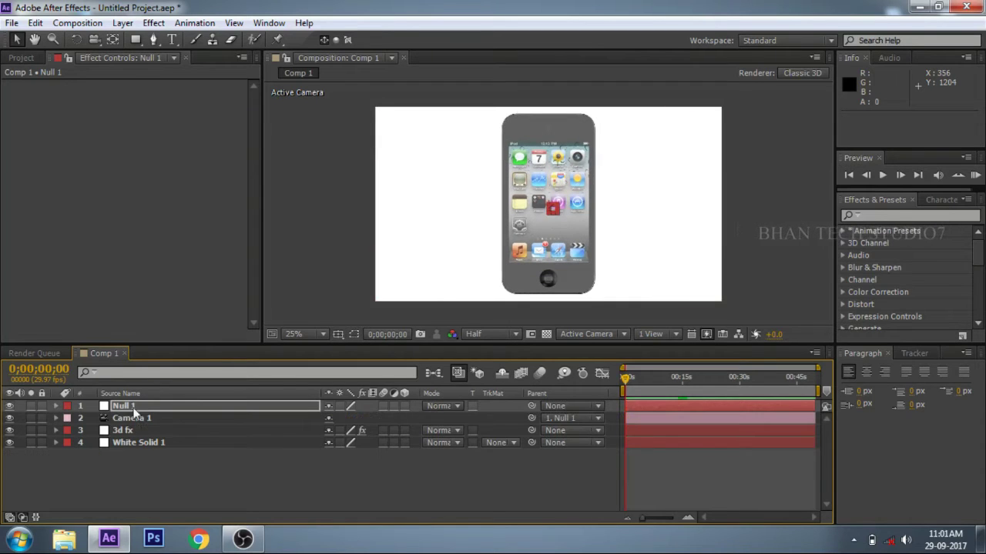
left_click(405, 406)
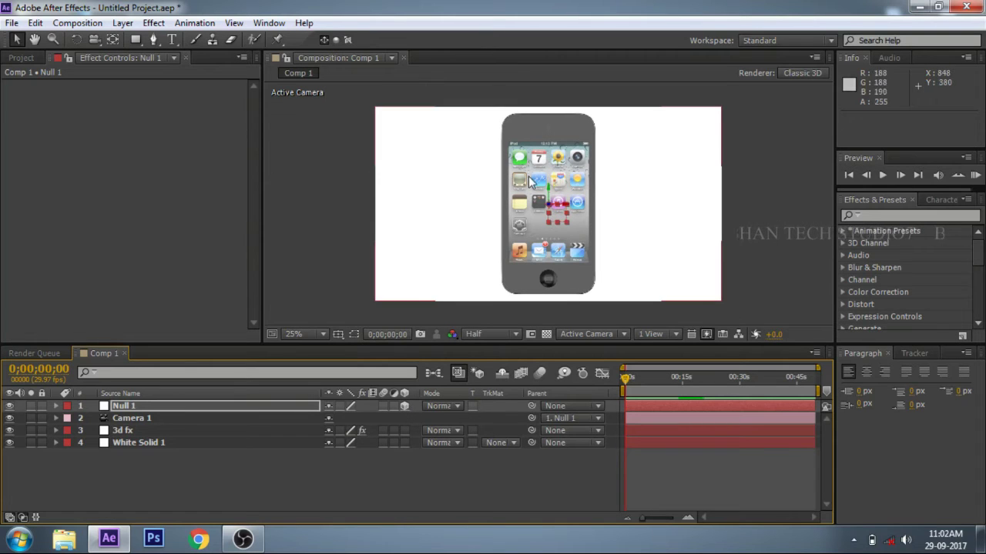
- Rotate Null 1 to -12° on X, -102° on Y and 70° on Z
left_click(54, 406)
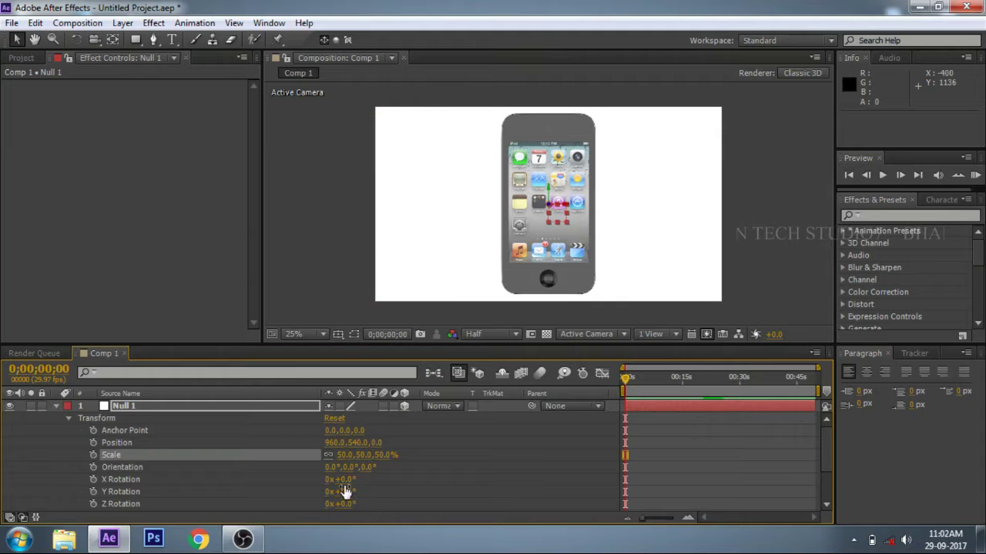
mouse_move(346, 481)
left_mouse_down()
mouse_move(367, 485)
mouse_move(346, 493)
mouse_move(401, 480)
mouse_move(316, 501)
mouse_move(349, 492)
left_mouse_up()
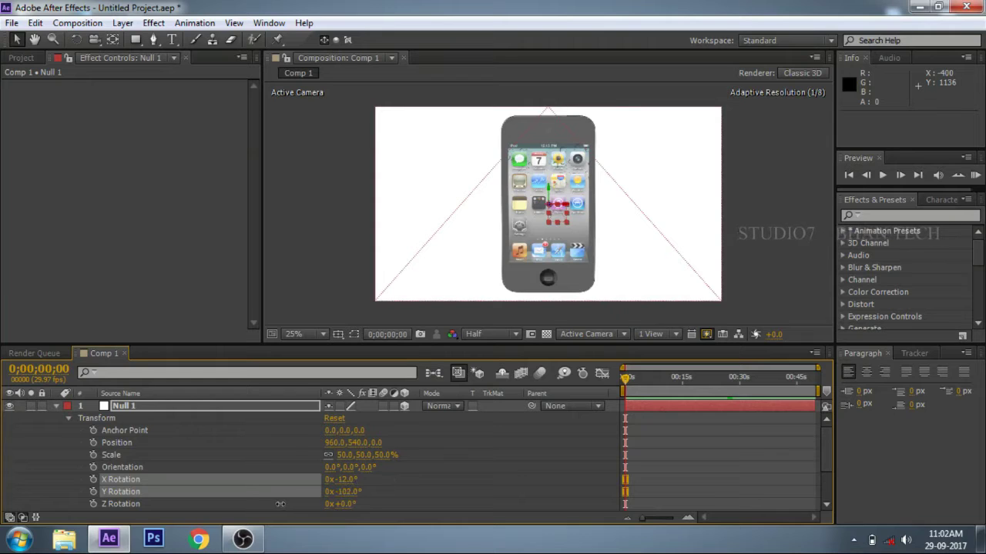
left_click_drag(347, 506, 393, 499)
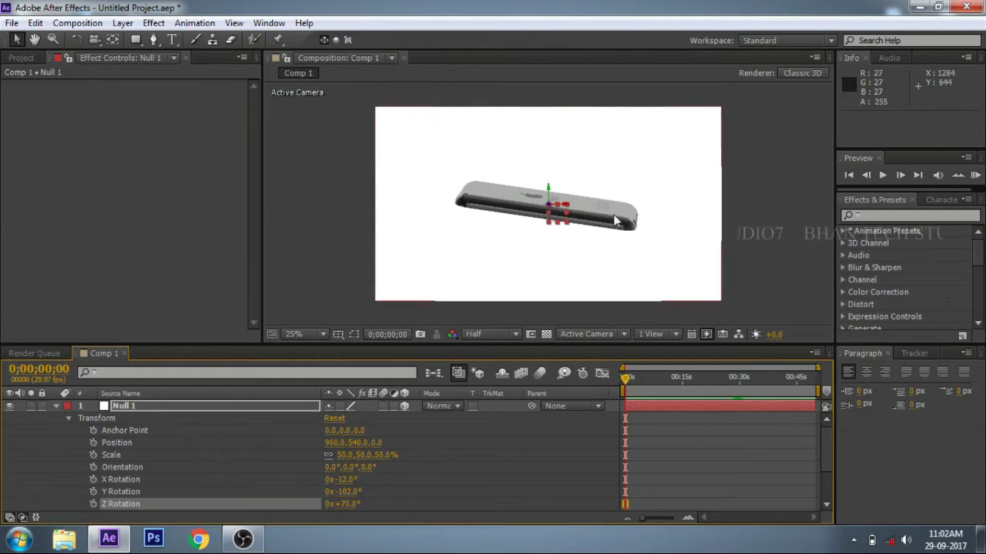
- Move Null 1 slightly in the composition view, to a position of about 960.6, 531.1, -1.2
scroll(536, 207, "up", 2)
scroll(536, 207, "up", 2)
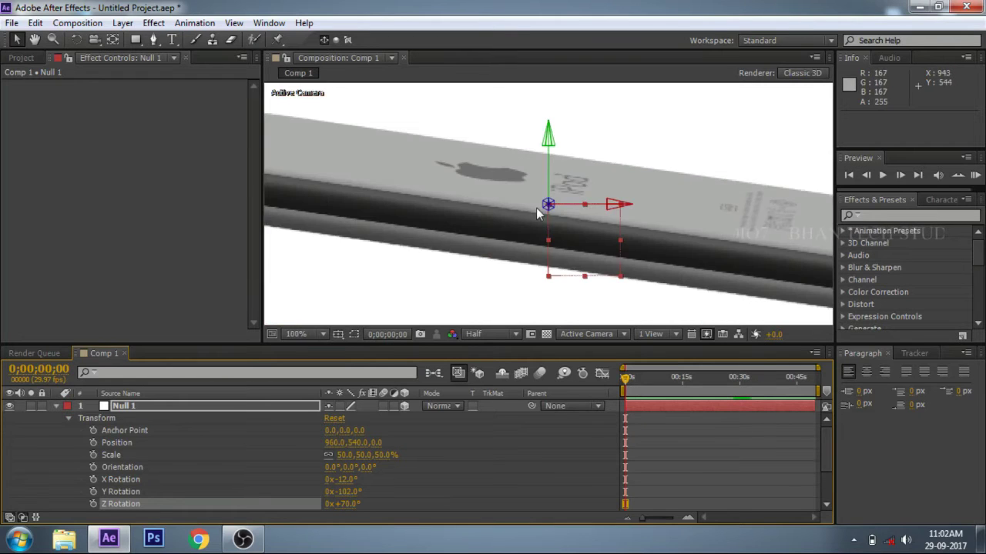
left_click_drag(594, 214, 611, 257)
scroll(577, 216, "down", 4)
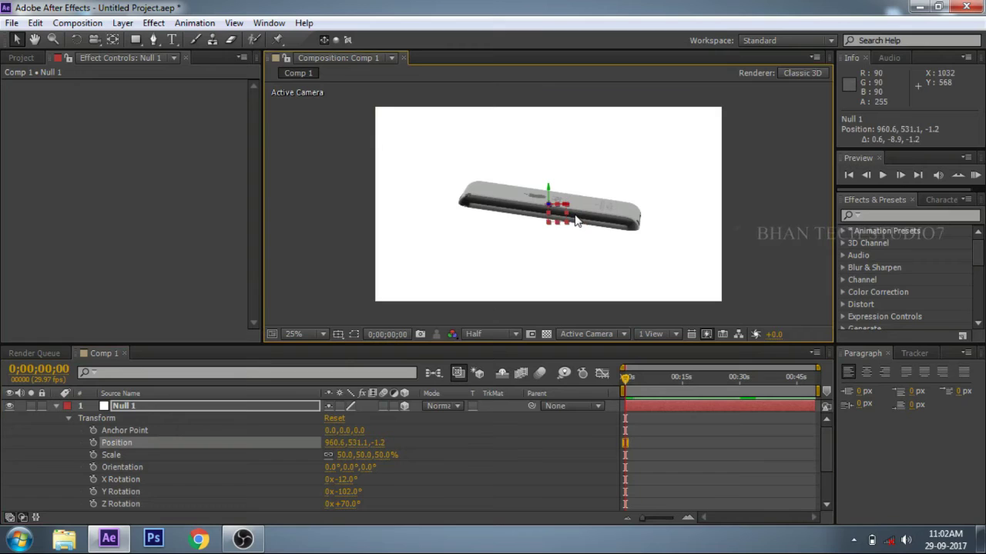
scroll(577, 221, "up", 1)
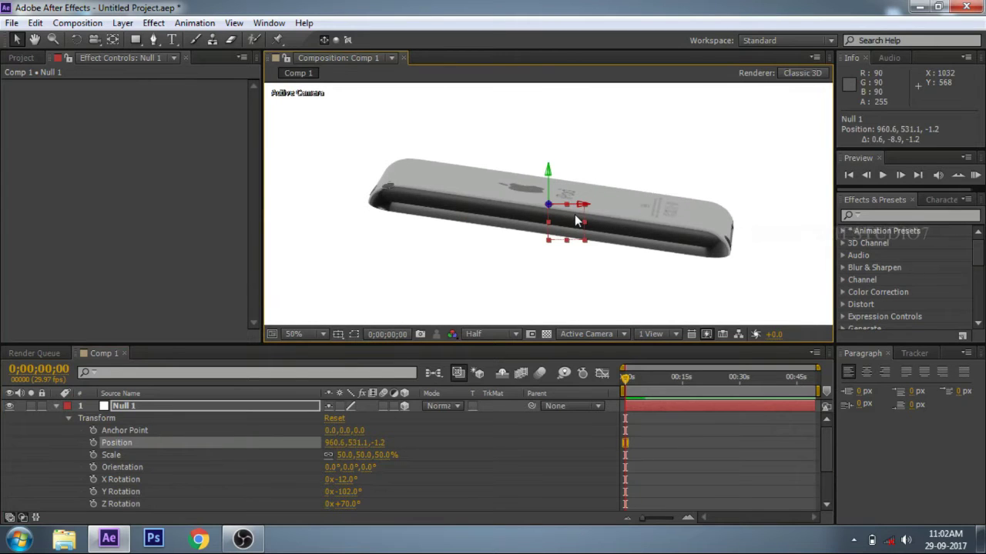
- Undo Null 1's move and its Z and Y rotations, keeping the -12° X rotation, and collapse its properties
key("ctrl+z")
key("ctrl+z")
key("ctrl+z")
key("ctrl+z")
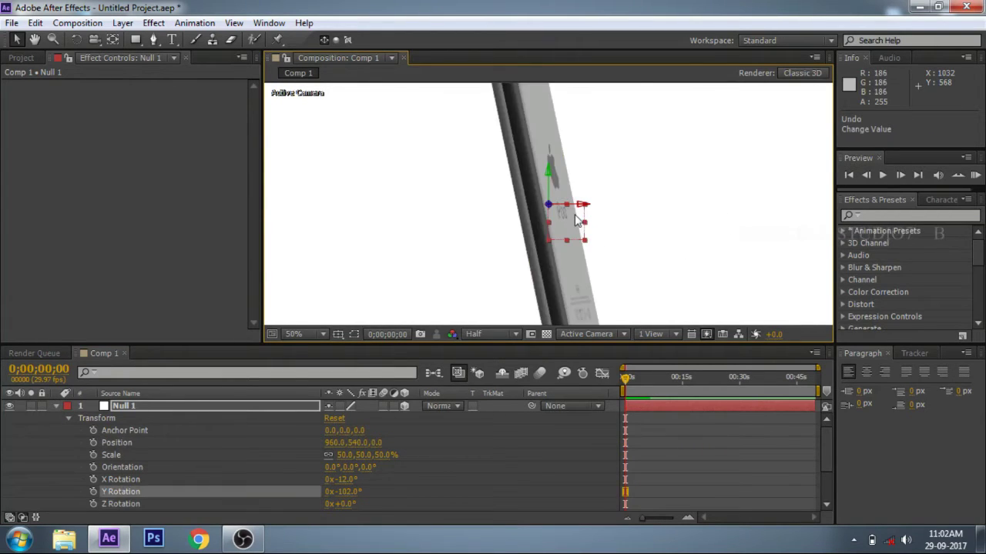
key("ctrl+z")
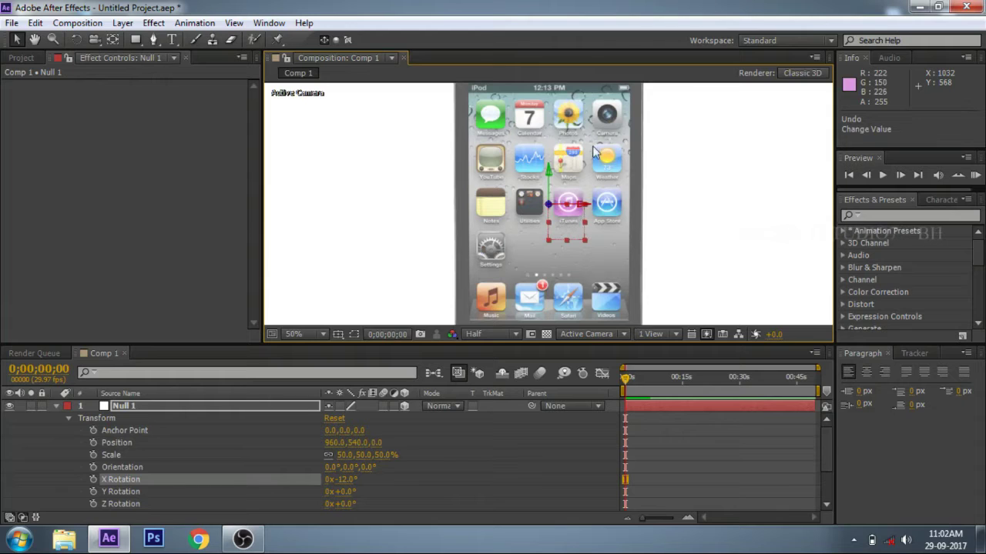
scroll(562, 203, "down", 1)
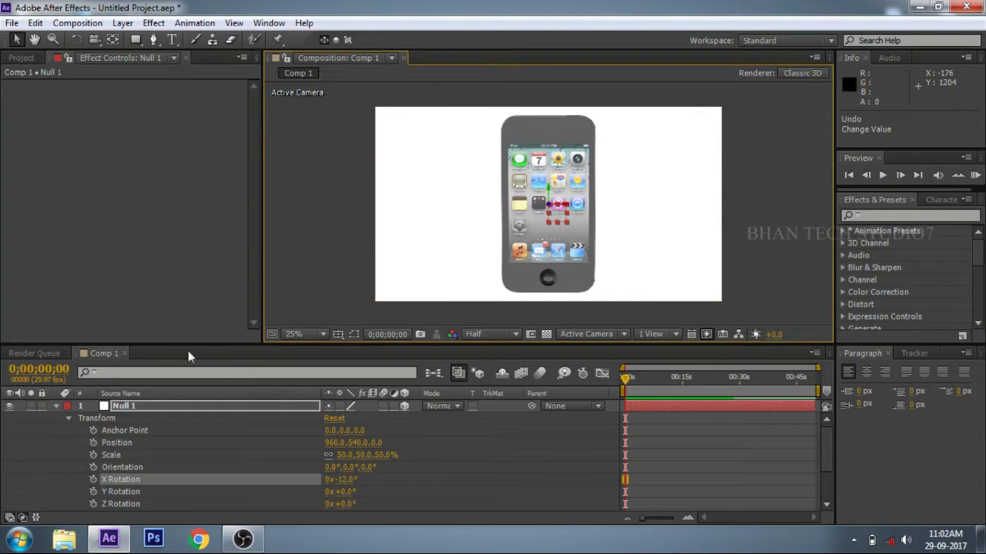
left_click(54, 407)
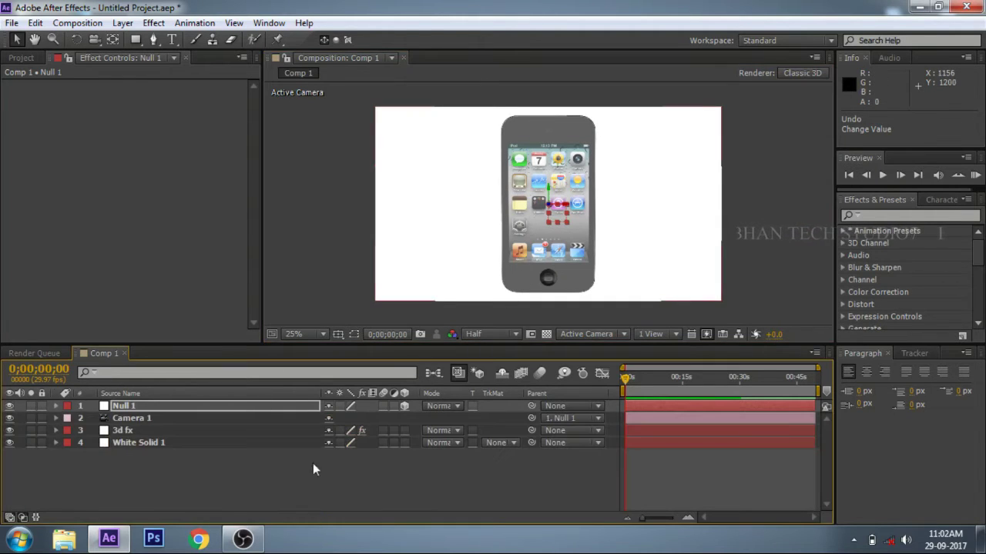
- Expand the Custom Texture Maps of the 3d fx layer's Element effect and check which layers Layer 1 offers
left_click(123, 433)
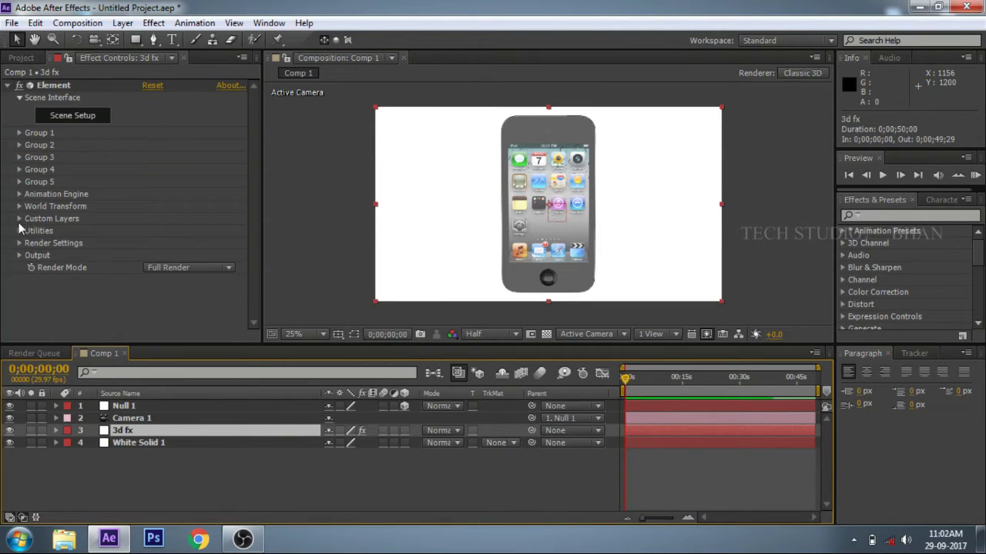
left_click(20, 219)
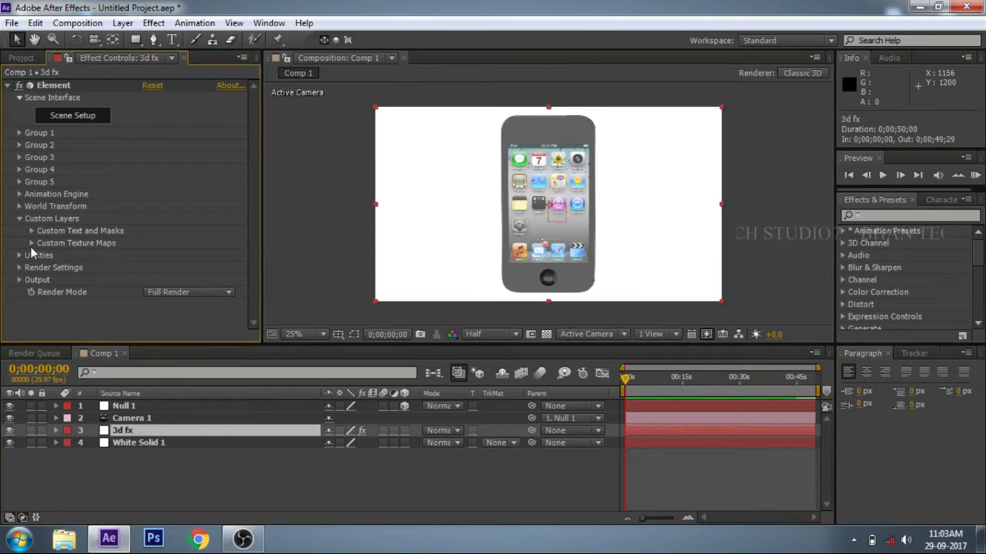
left_click(31, 244)
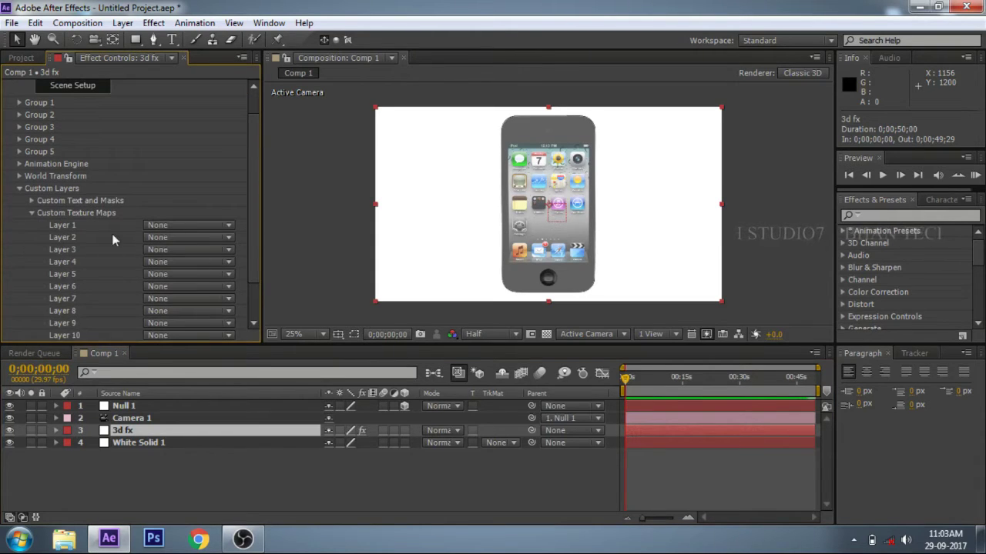
left_click(208, 227)
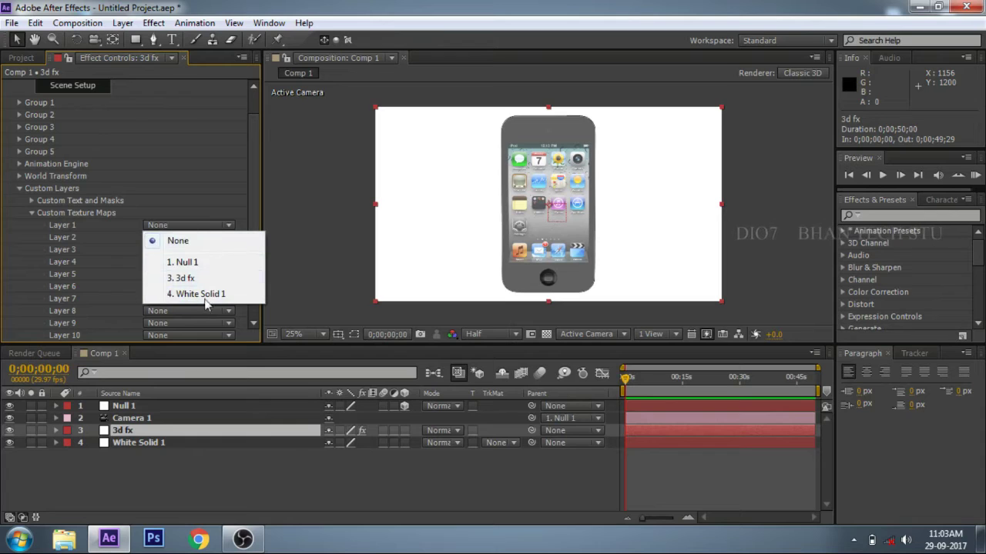
left_click(188, 463)
left_click(187, 463)
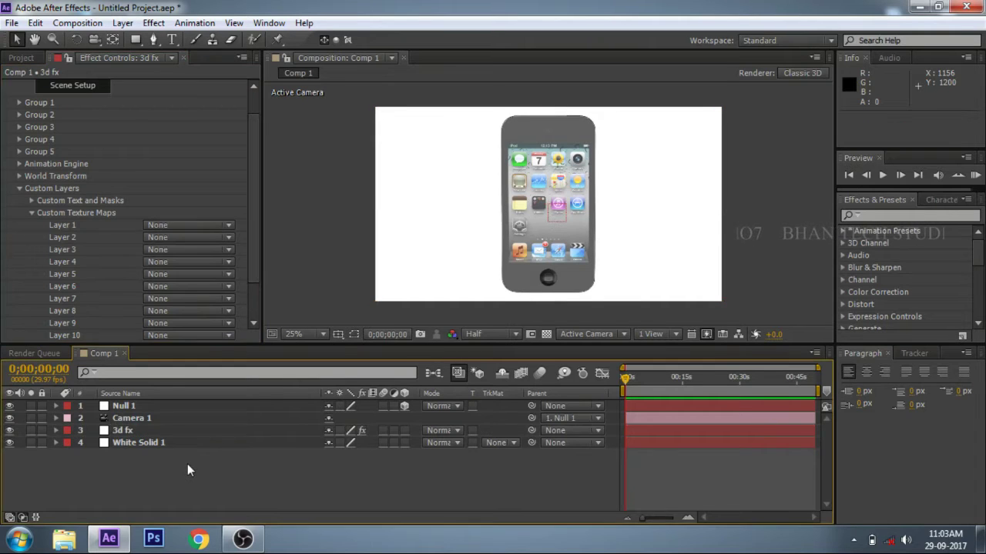
- Import the video 20170826_192639.mp4 from the Desktop and place it as the top layer of Comp 1
key("ctrl+i")
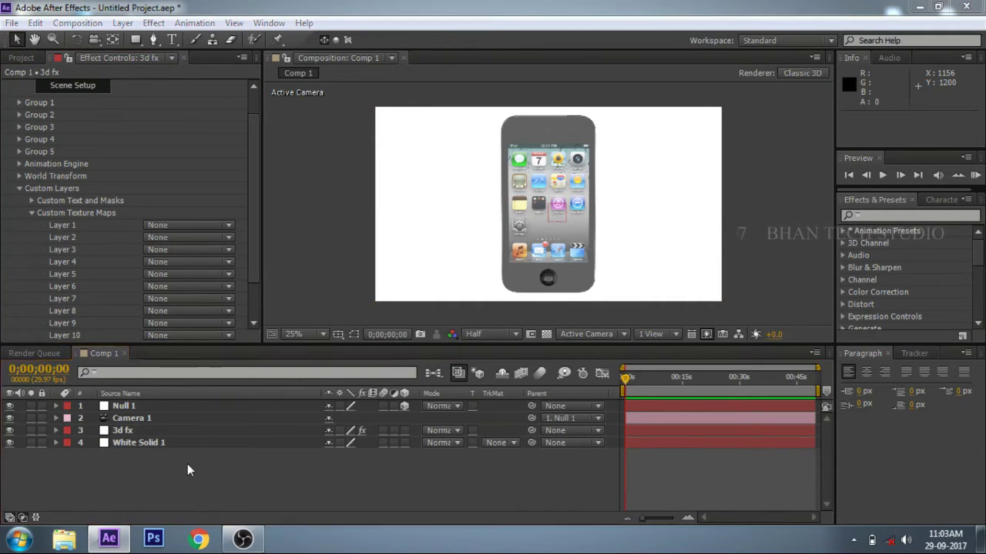
scroll(270, 181, "down", 5)
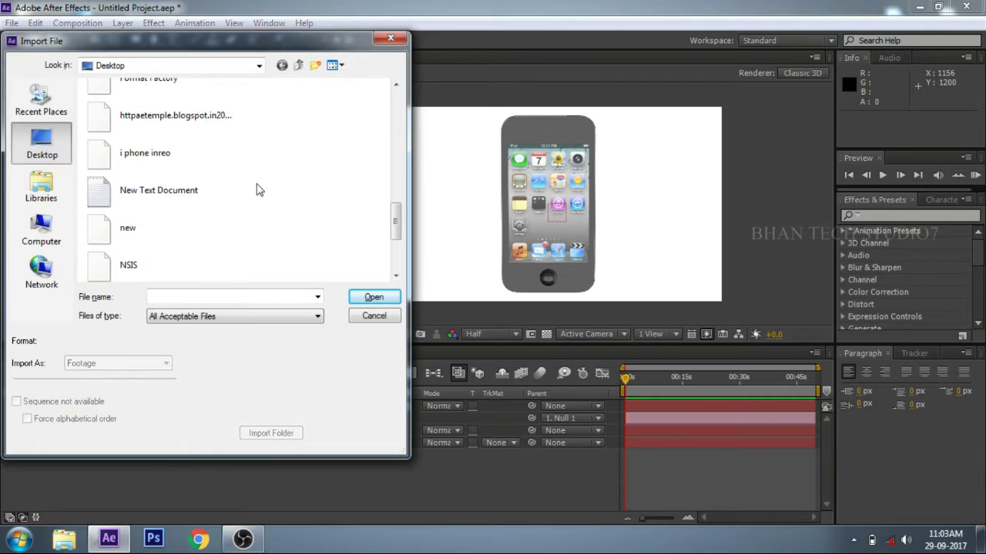
scroll(208, 183, "up", 1)
scroll(154, 147, "up", 1)
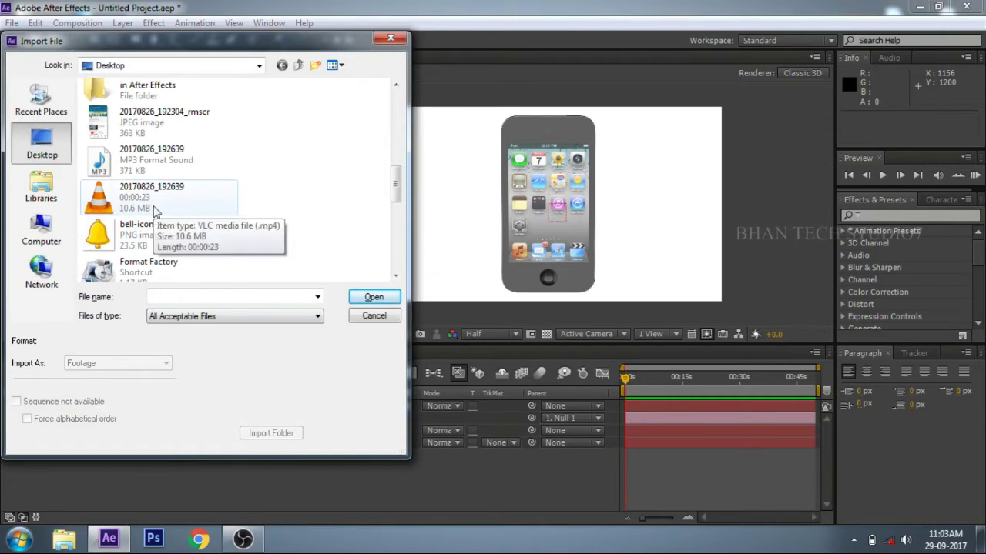
left_click(154, 198)
left_click(390, 302)
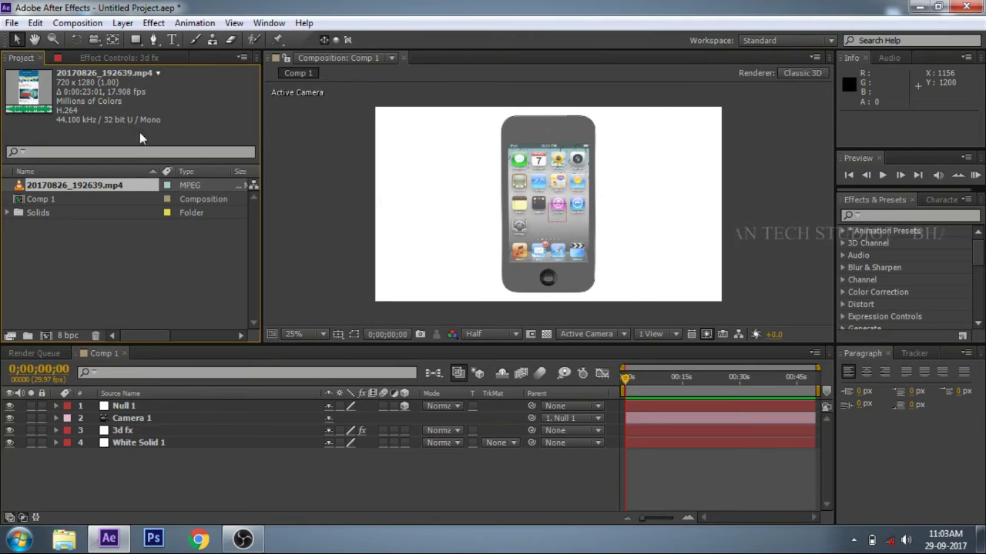
left_click_drag(60, 191, 95, 409)
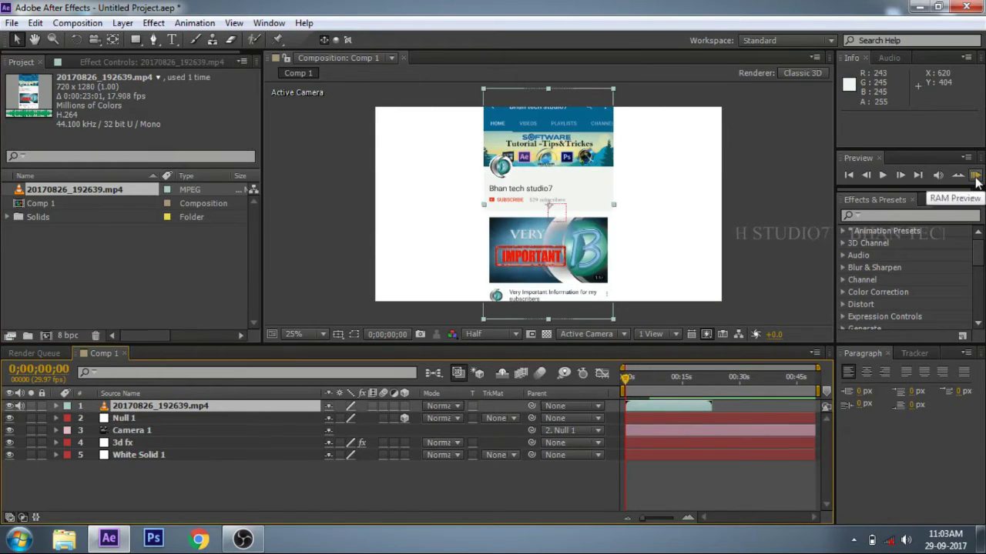
- Run a RAM preview of the imported video in the composition, and hide the 20170826_192639.mp4 layer
left_click(975, 176)
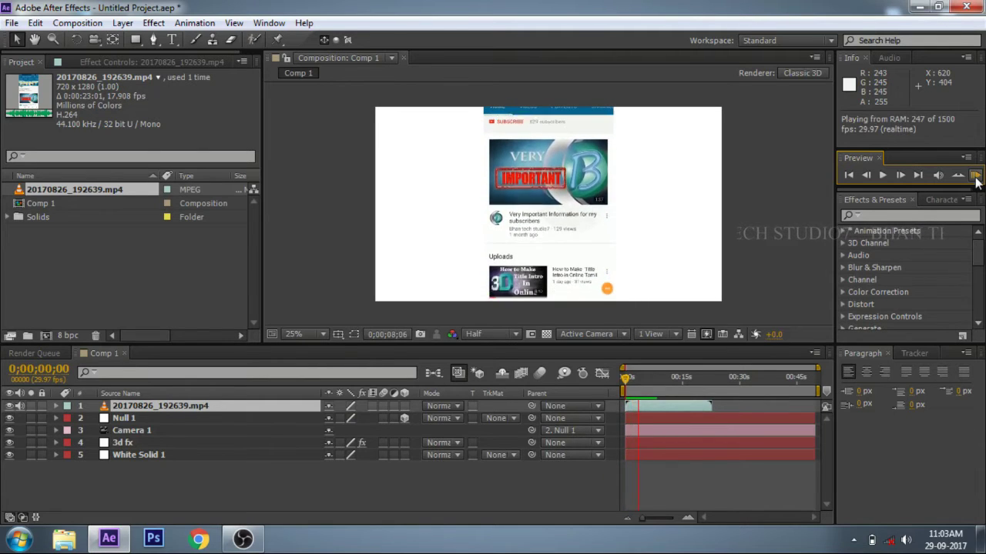
left_click(975, 176)
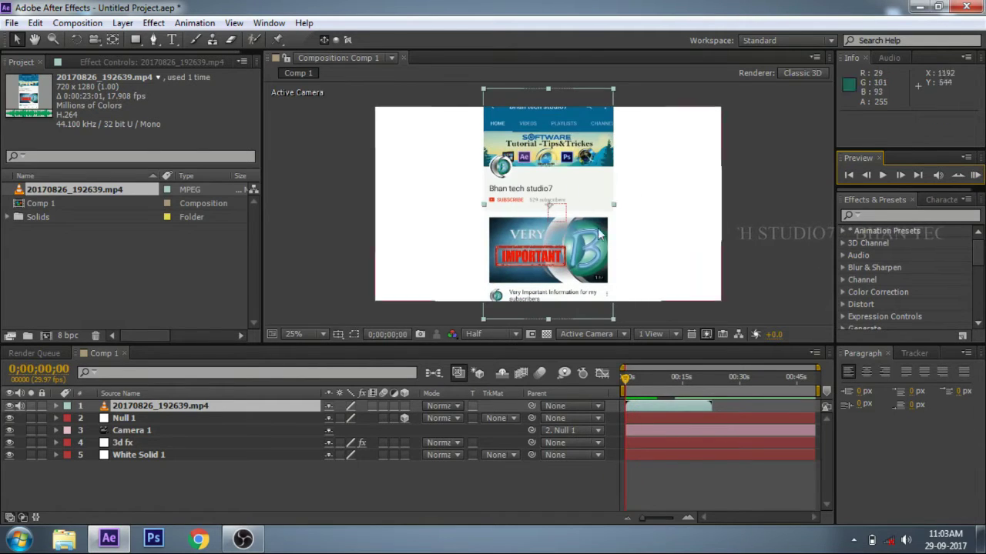
left_click(9, 407)
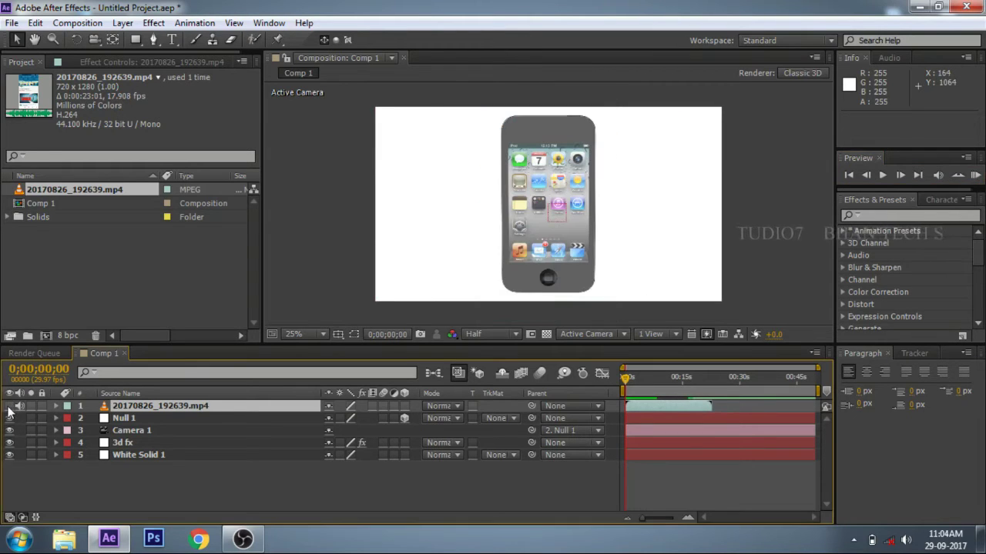
- Assign 20170826_192639.mp4 as Layer 1 in the Custom Texture Maps of the 3d fx layer's Element effect
left_click(124, 442)
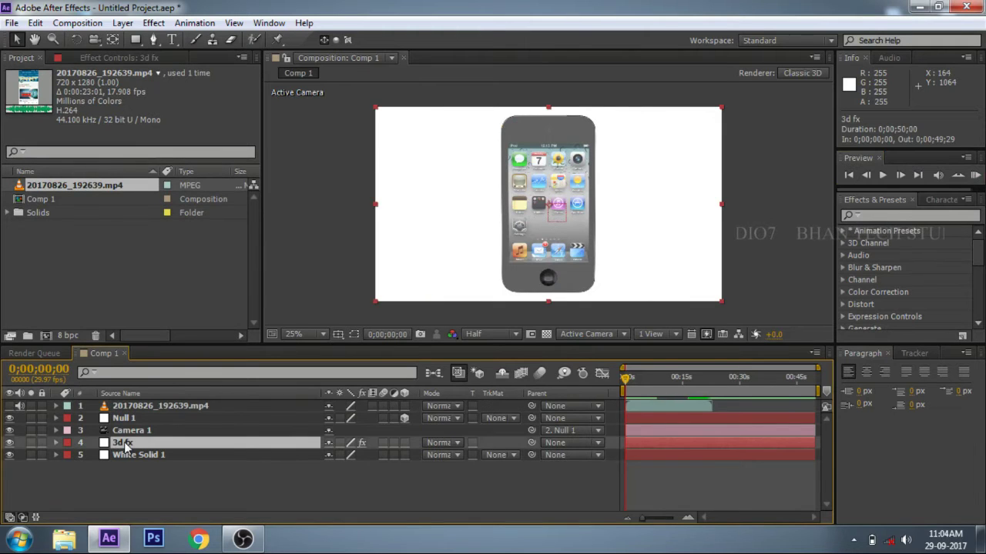
left_click(115, 58)
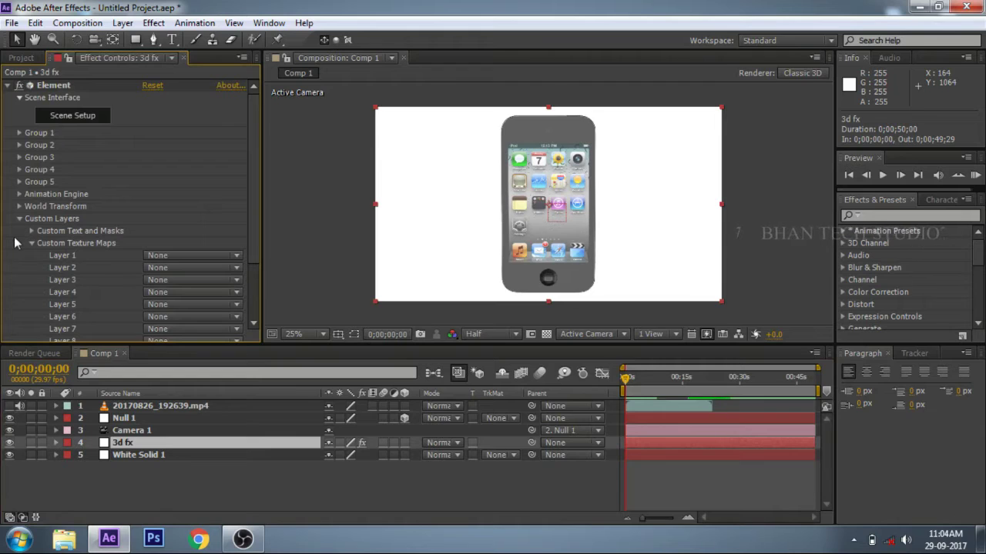
left_click(187, 255)
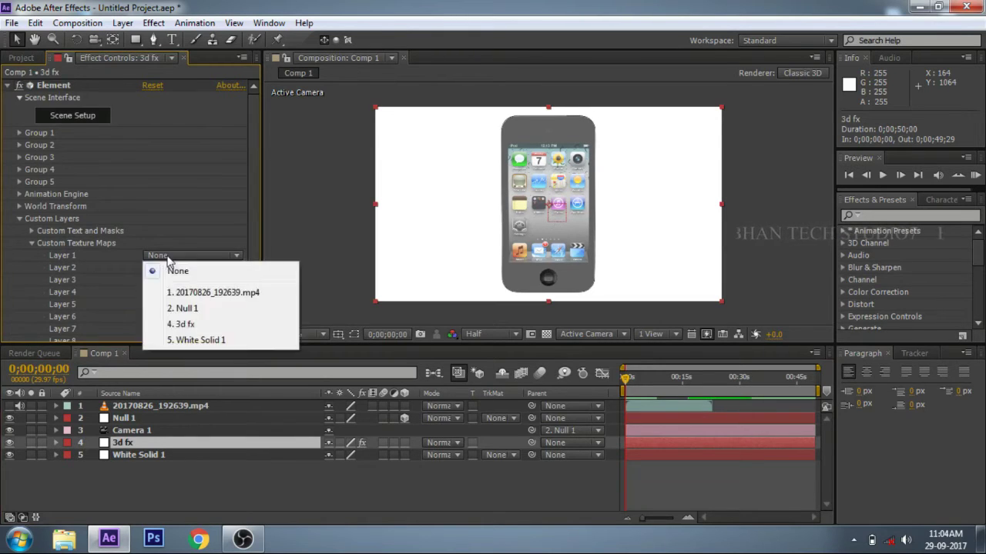
left_click(198, 295)
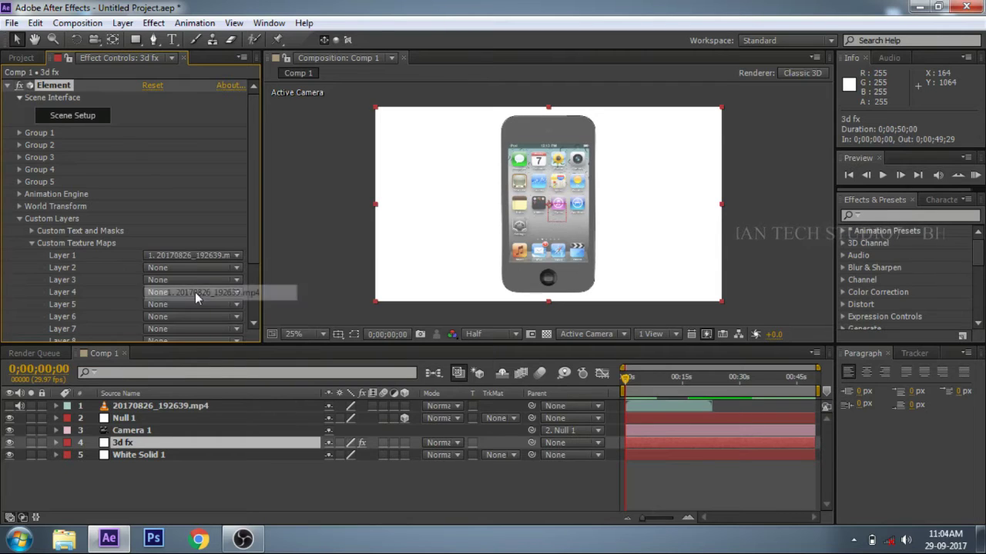
- Open the Element scene setup and select the Screen material of the music_player model
left_click(73, 115)
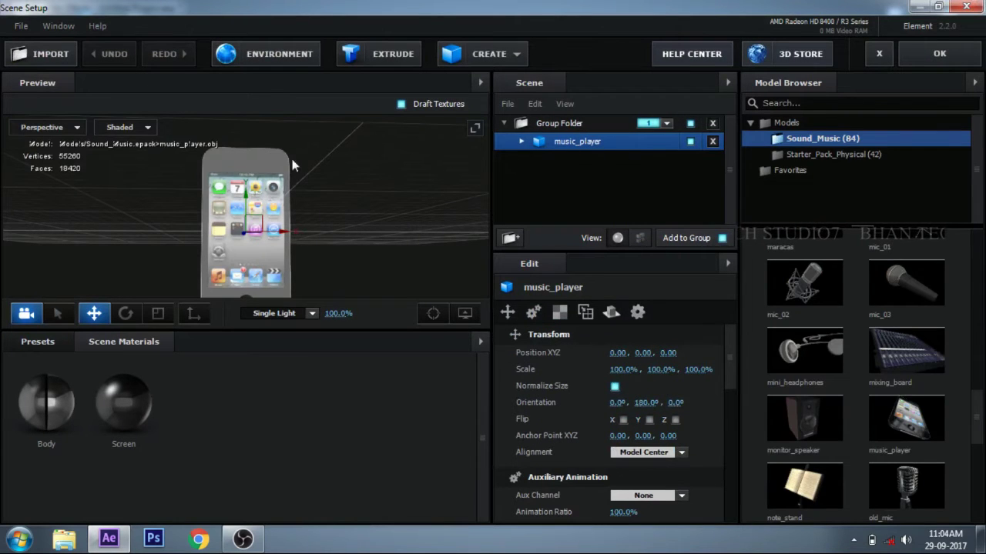
left_click_drag(291, 164, 299, 203)
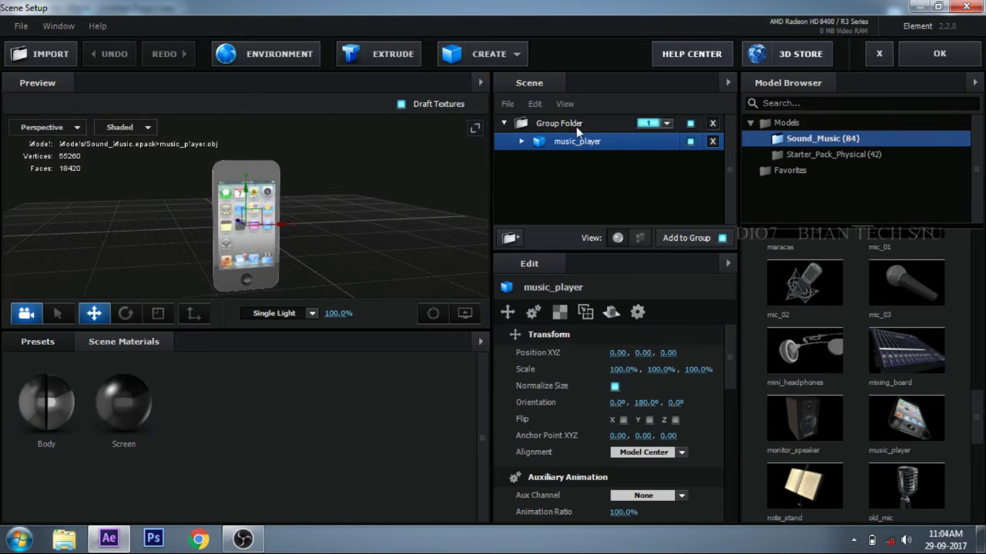
left_click(522, 142)
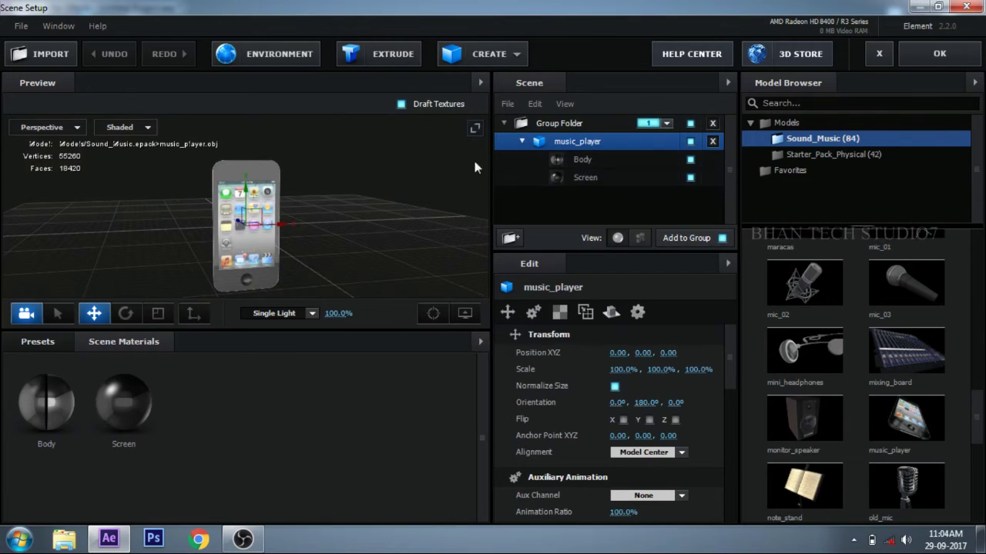
left_click_drag(235, 187, 423, 158)
left_click_drag(285, 242, 182, 154)
left_click_drag(308, 158, 300, 149)
left_click(583, 178)
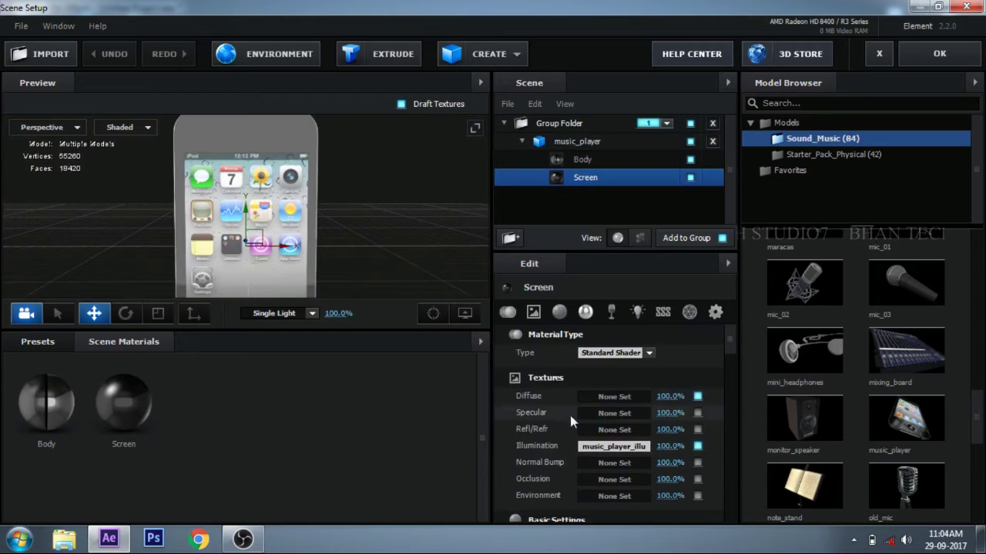
scroll(554, 399, "down", 2)
scroll(589, 399, "up", 2)
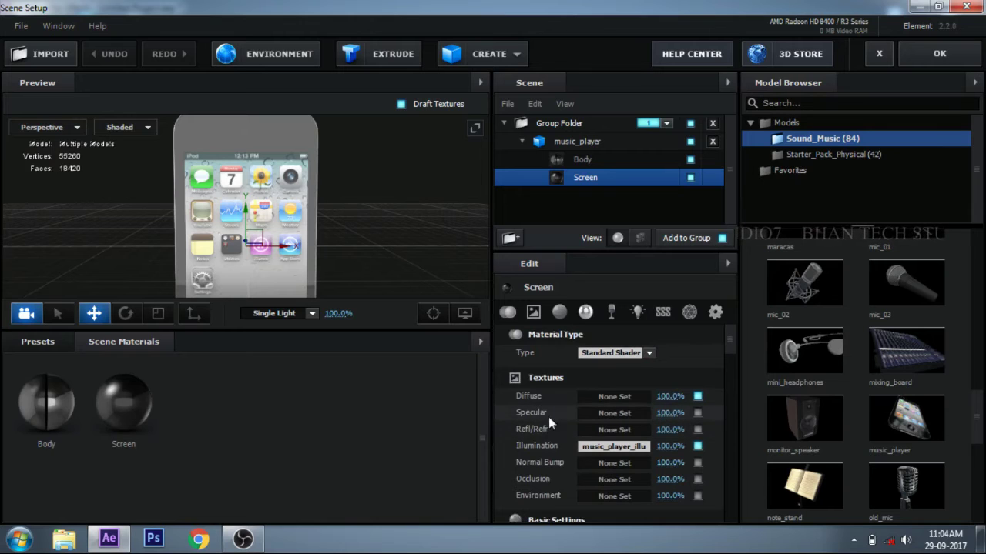
- Set the Screen material's Diffuse texture to Custom Layer 1 [20170826_192639.mp4] and accept the texture channel settings
left_click(623, 399)
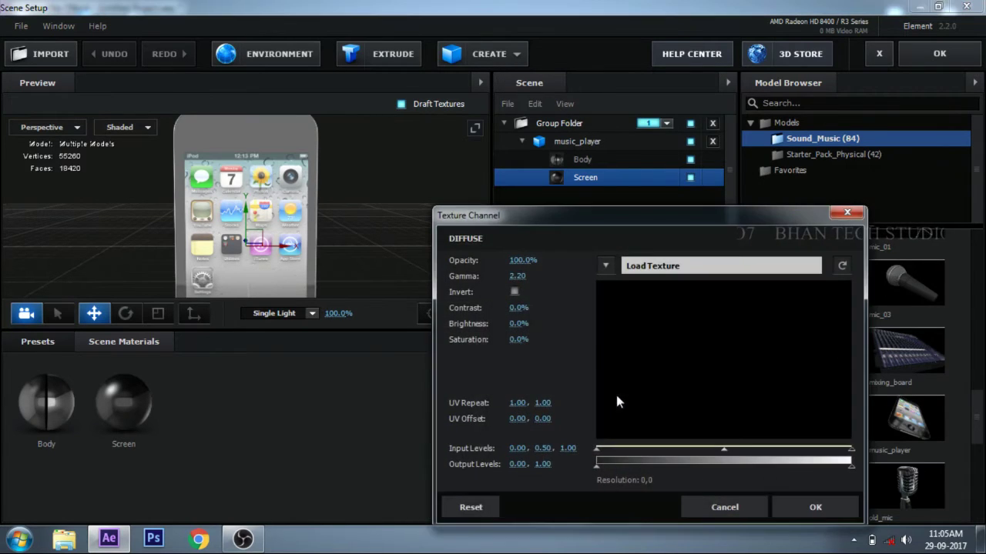
left_click(606, 266)
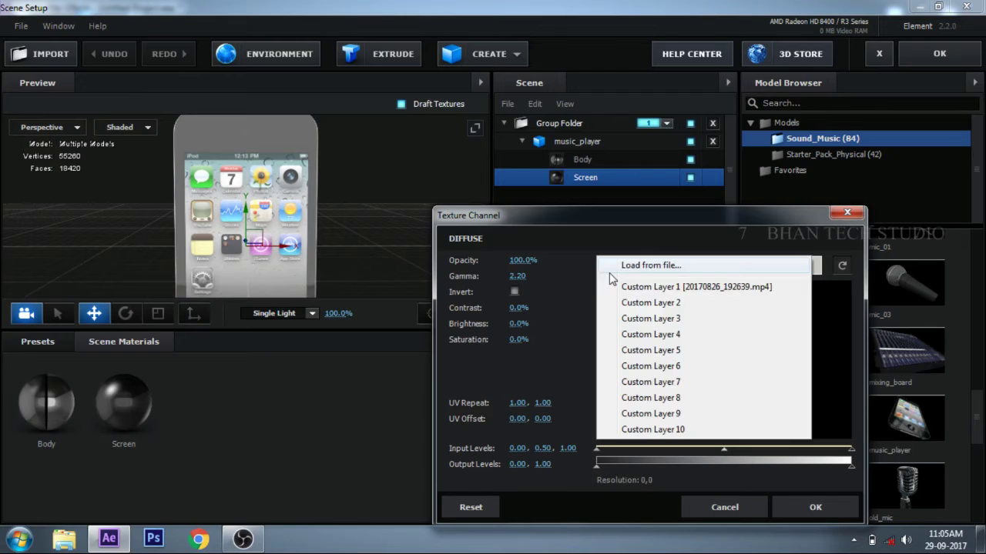
left_click(716, 294)
left_click(812, 509)
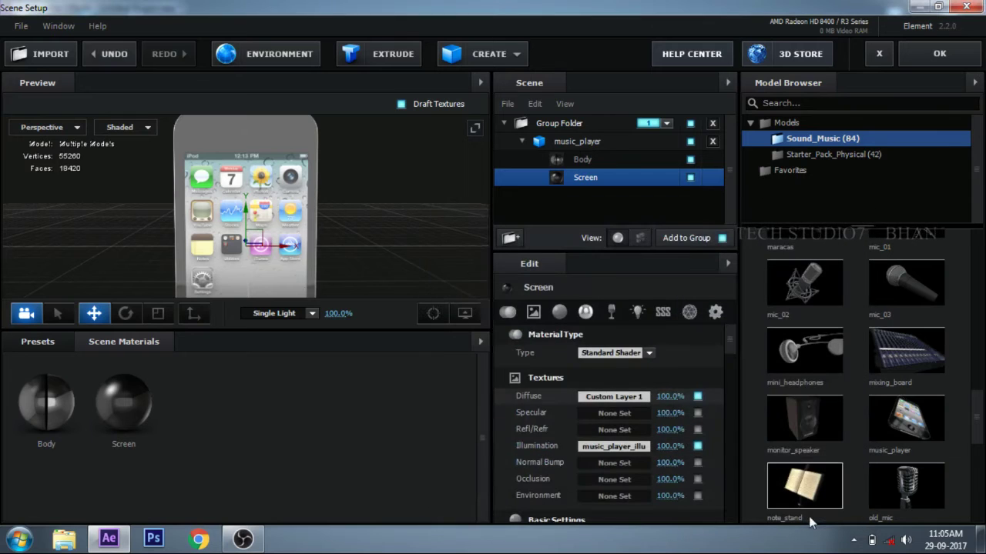
left_click(615, 414)
left_click(668, 270)
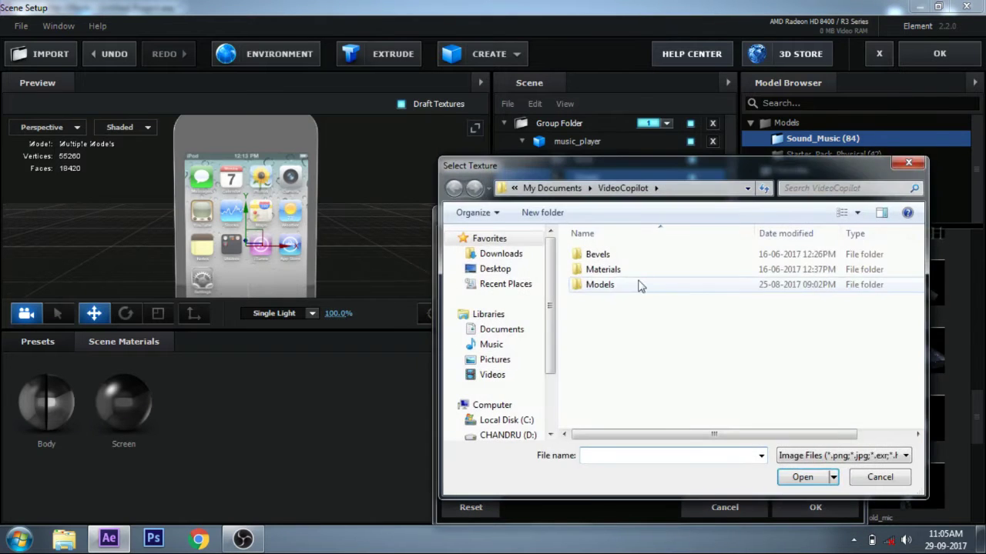
left_click(878, 476)
left_click(608, 264)
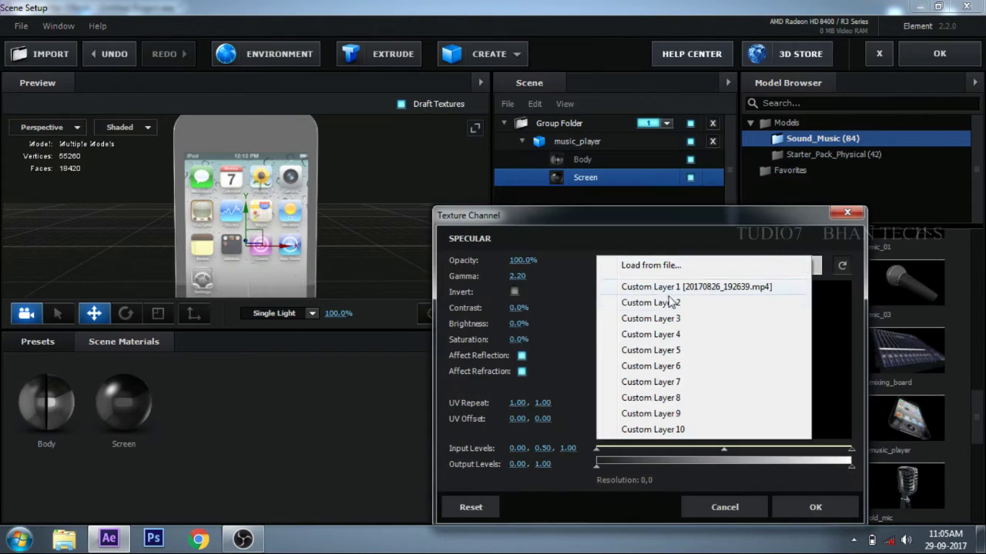
left_click(747, 511)
left_click(747, 511)
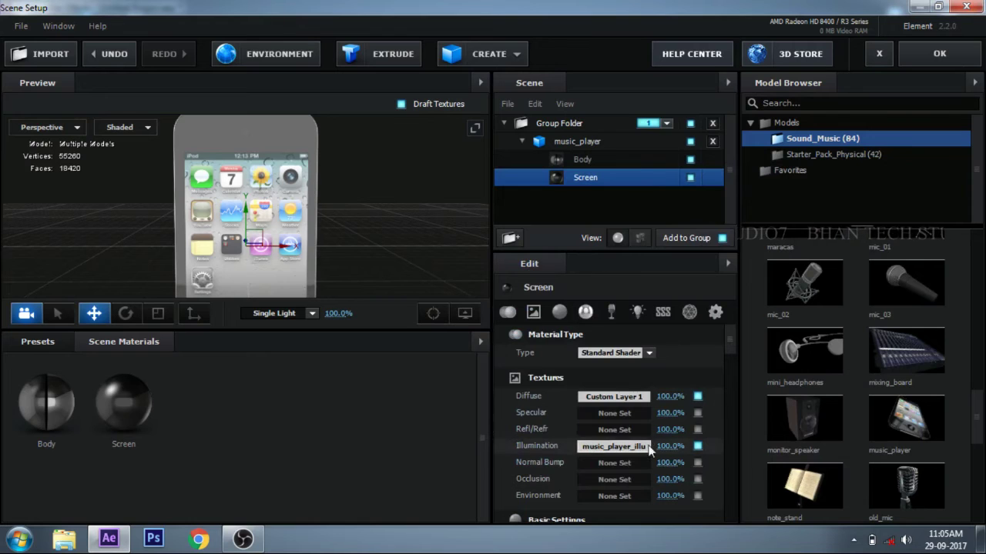
- Set the Screen material's Specular texture to Custom Layer 1 [20170826_192639.mp4] and accept the texture channel settings
left_click(619, 414)
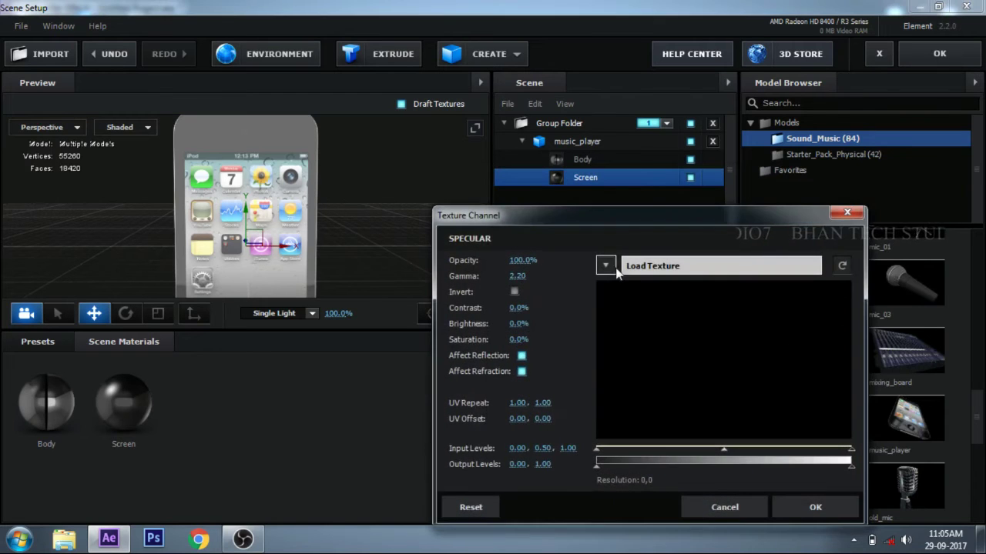
left_click(609, 267)
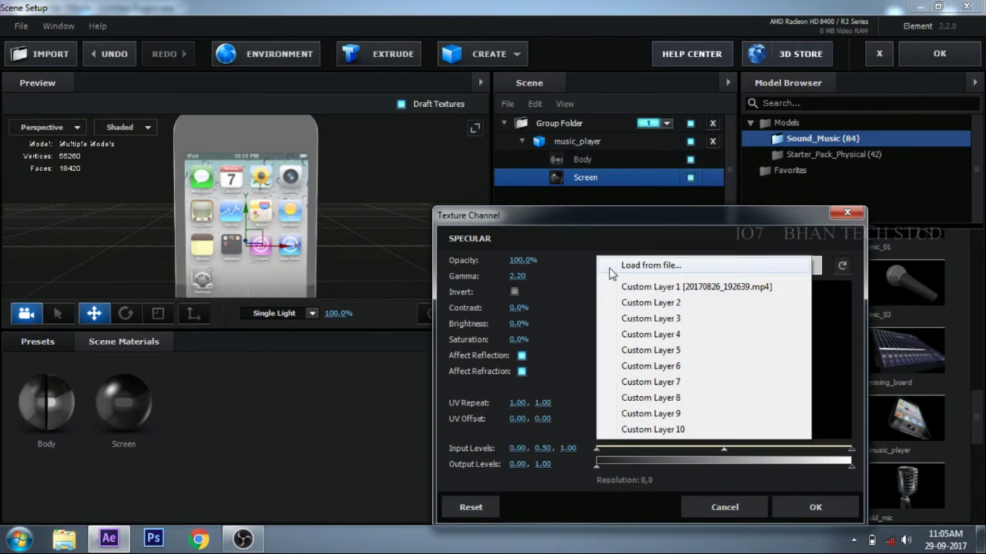
left_click(690, 290)
left_click(805, 509)
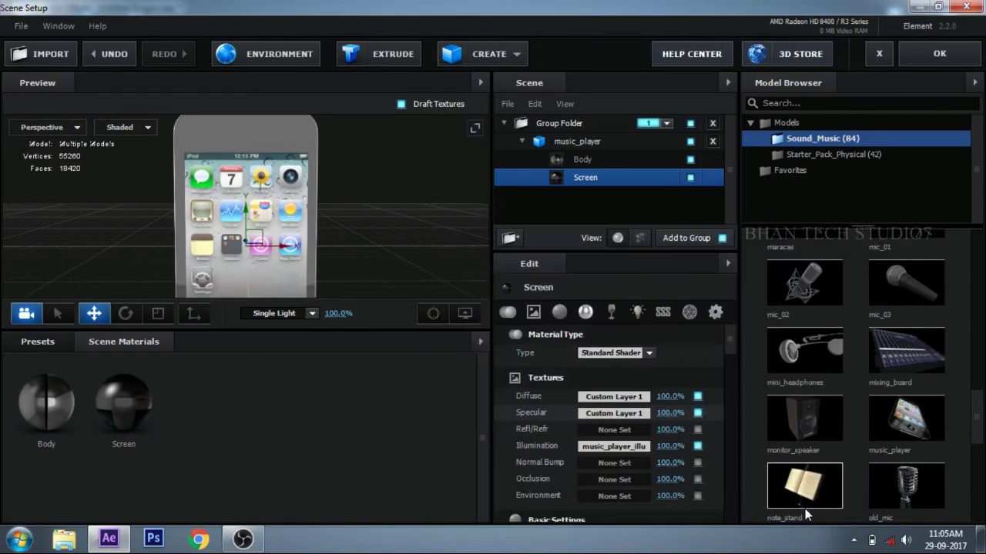
- Assign Custom Layer 1 [20170826_192639.mp4] as the Screen material's Refl/Refr texture and accept the channel settings
left_click(629, 430)
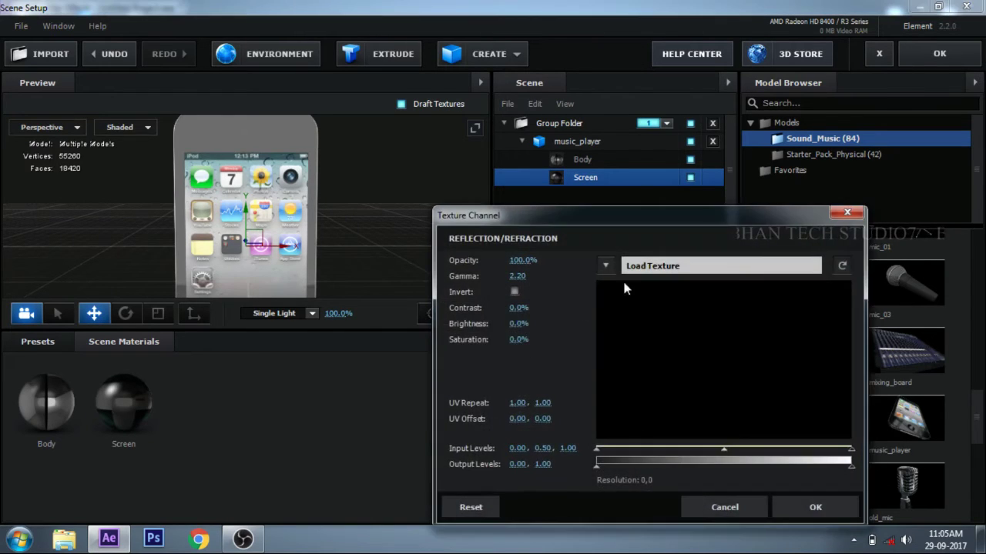
left_click(609, 266)
left_click(654, 286)
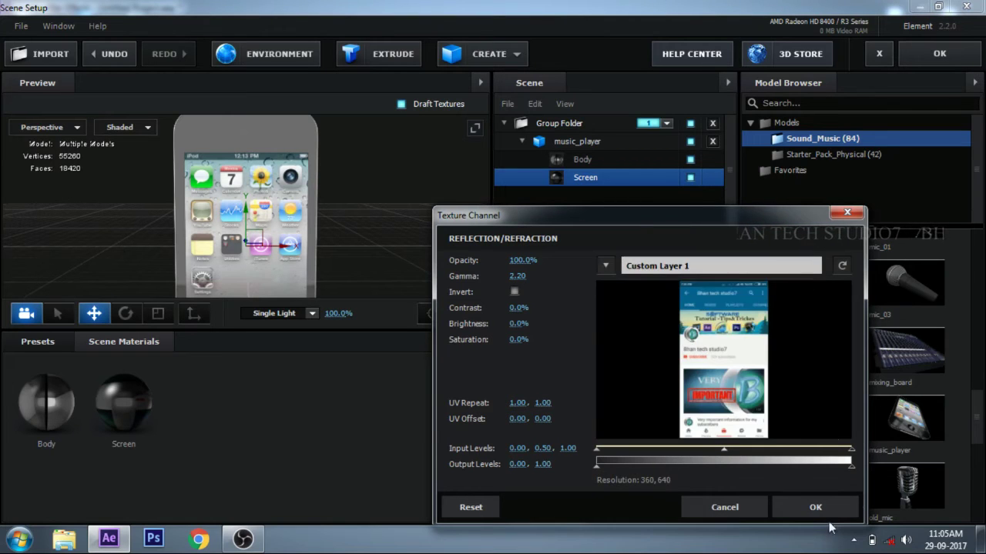
left_click(805, 506)
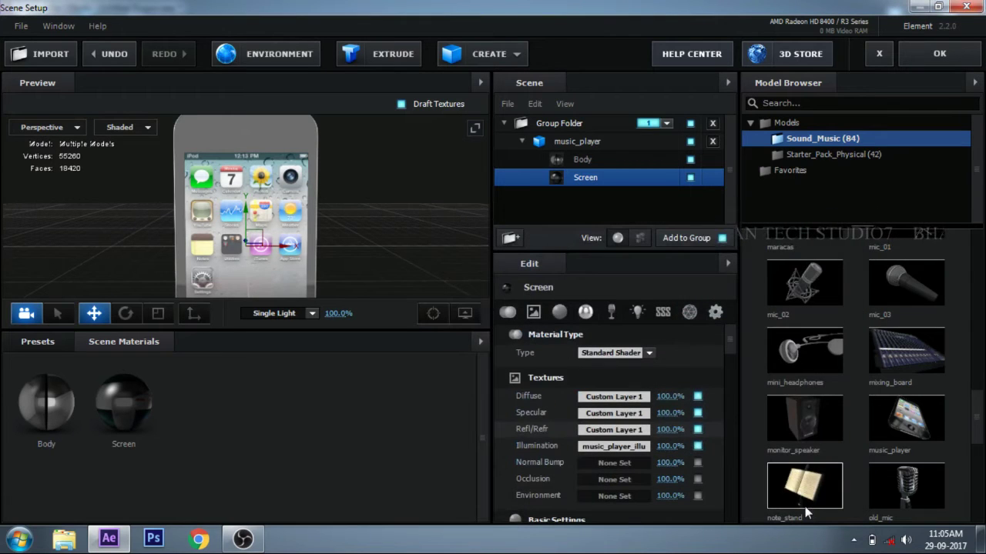
left_click(608, 446)
left_click(606, 266)
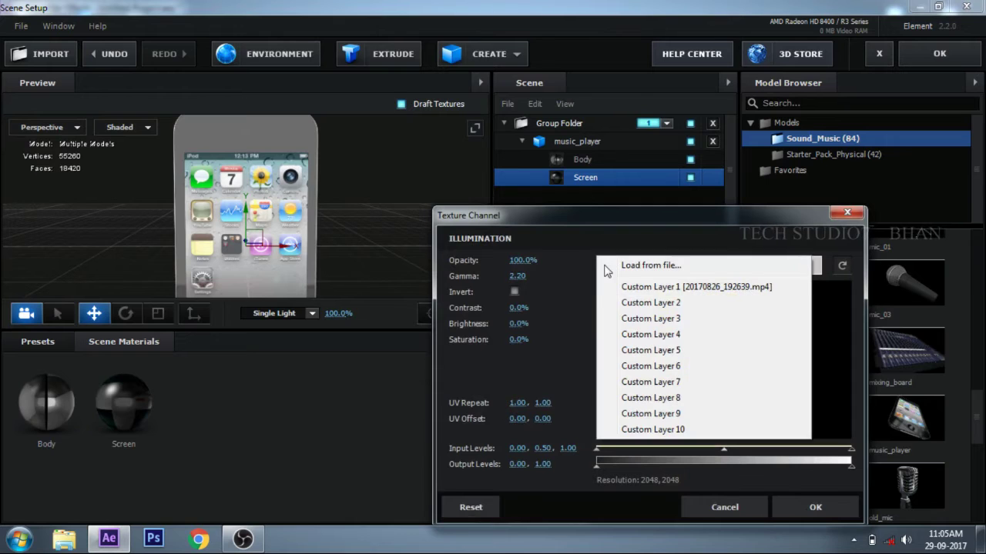
left_click(847, 213)
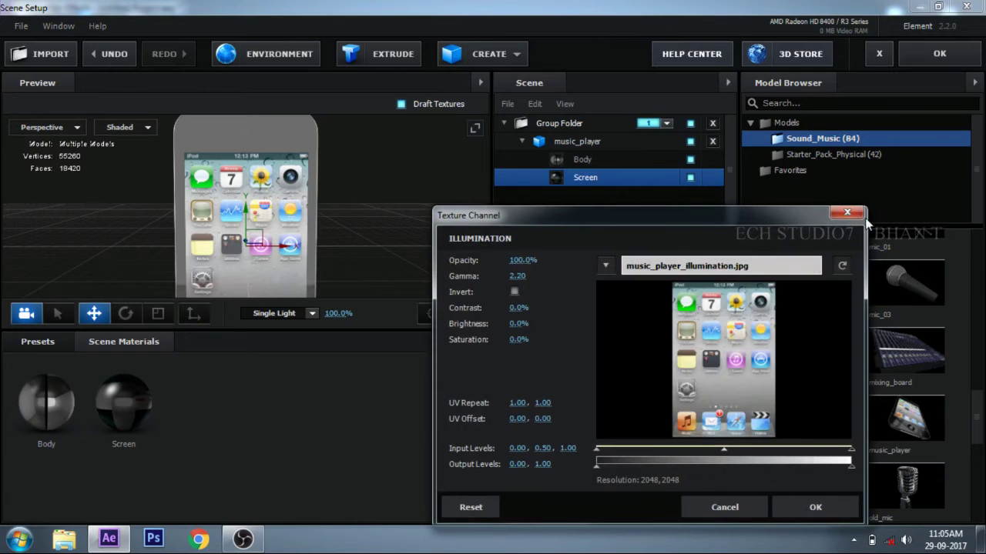
left_click(847, 213)
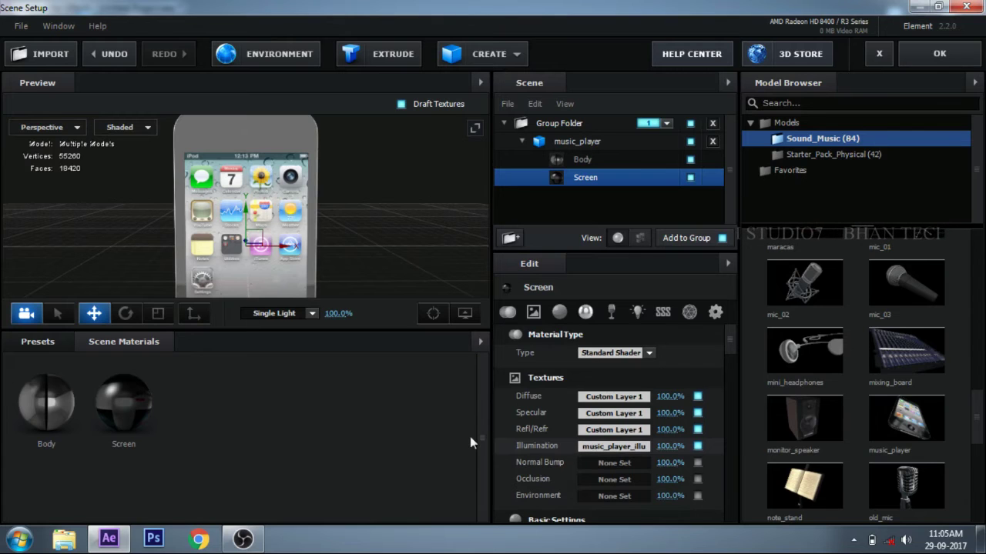
- Replace the Screen material's Illumination texture with Custom Layer 1 [20170826_192639.mp4] and accept the channel settings
left_click(585, 445)
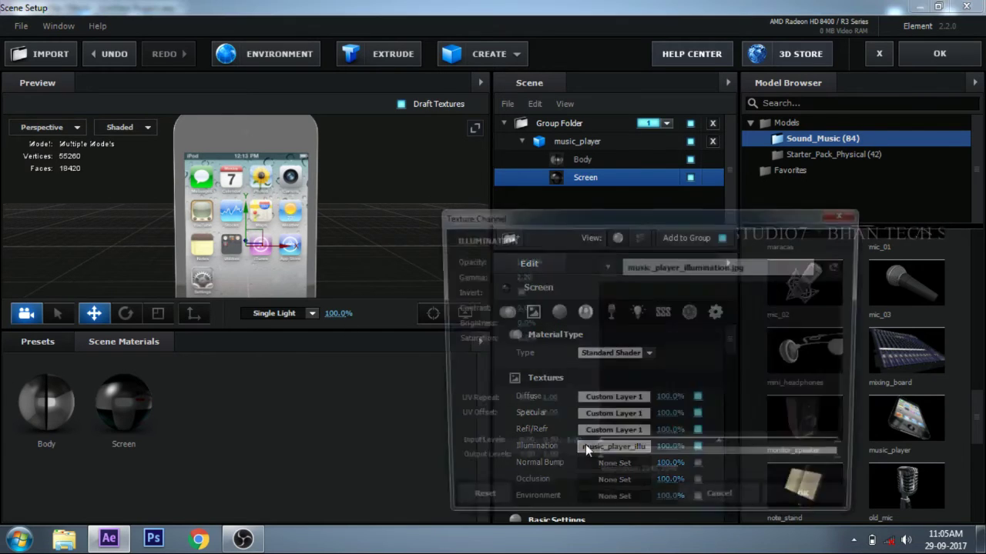
left_click(605, 266)
left_click(647, 288)
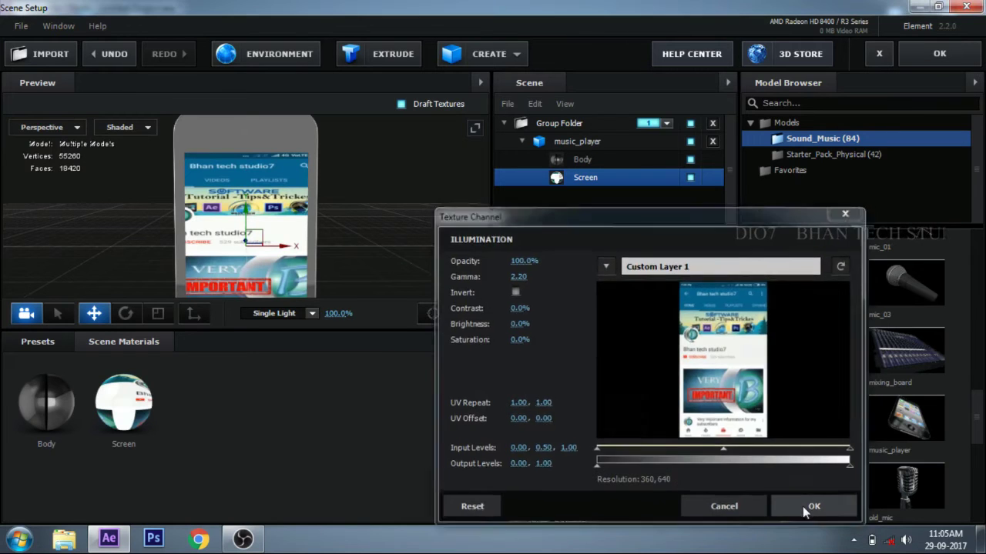
left_click(805, 506)
- Examine from several distances and angles how the video texture fits the phone model's screen
scroll(259, 174, "down", 5)
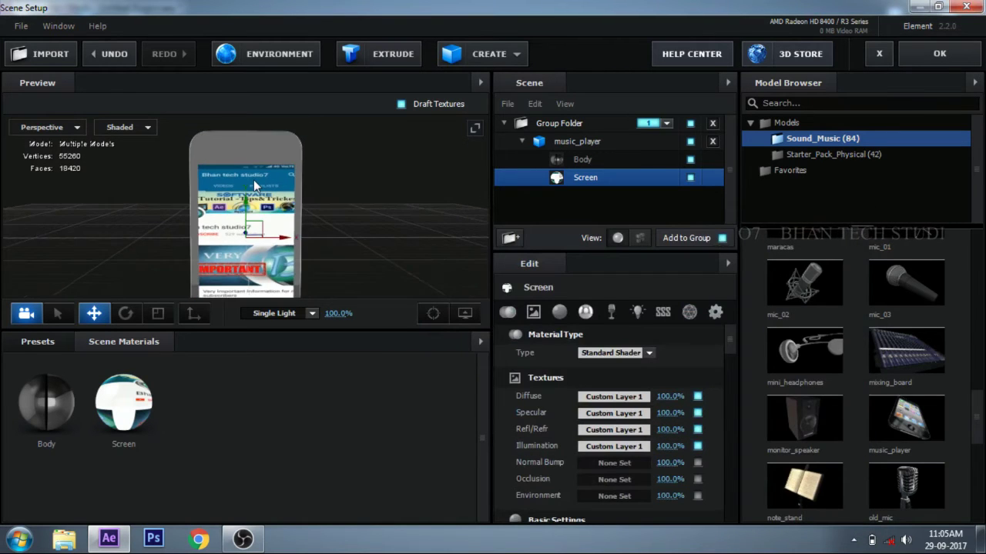
left_click_drag(240, 209, 274, 164)
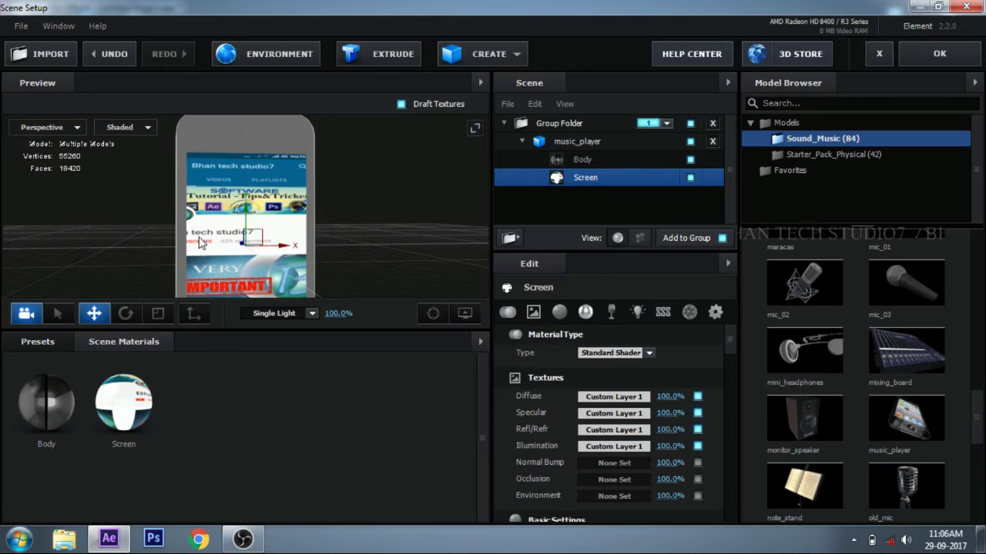
left_click_drag(284, 200, 271, 196)
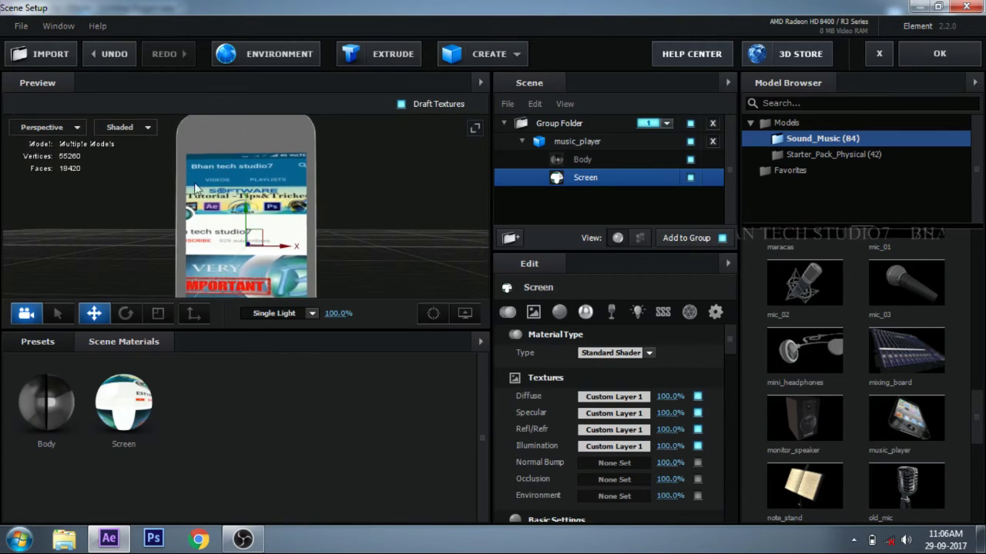
scroll(224, 204, "down", 5)
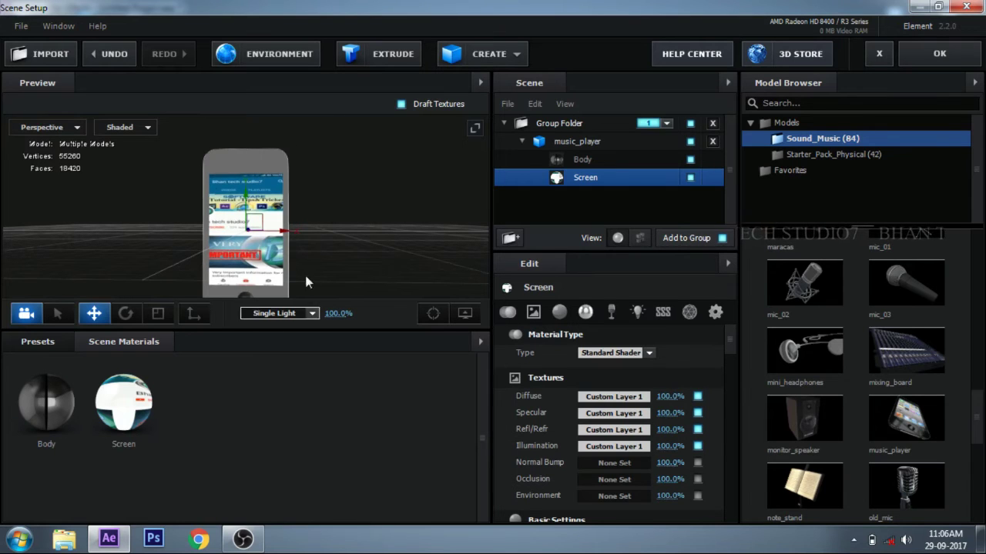
scroll(235, 151, "up", 5)
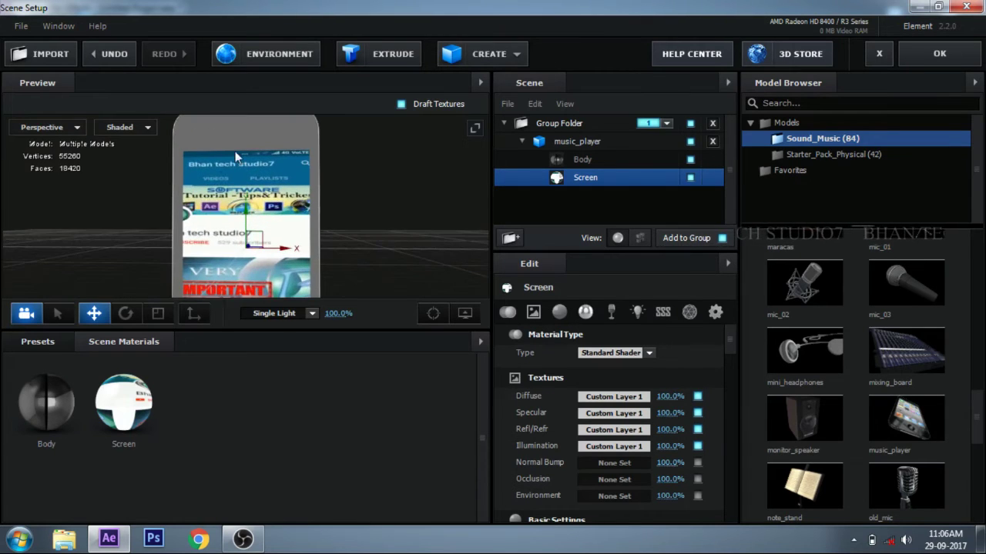
scroll(241, 171, "down", 3)
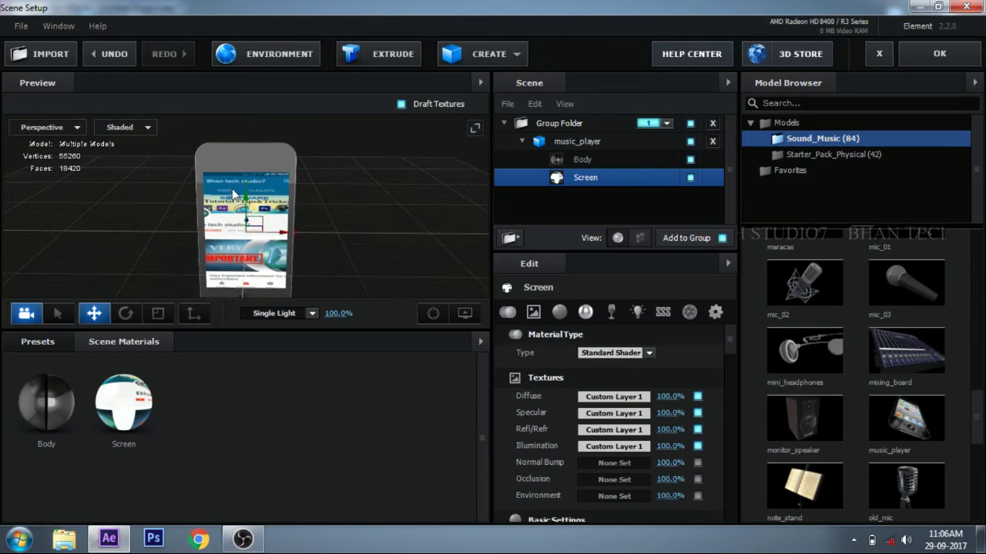
left_click_drag(232, 194, 239, 164)
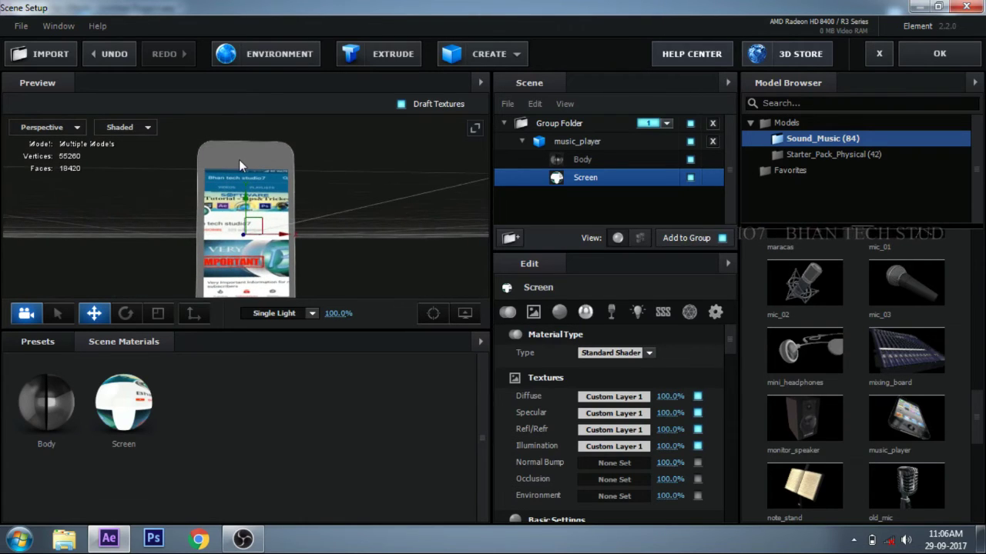
left_click_drag(234, 161, 241, 179)
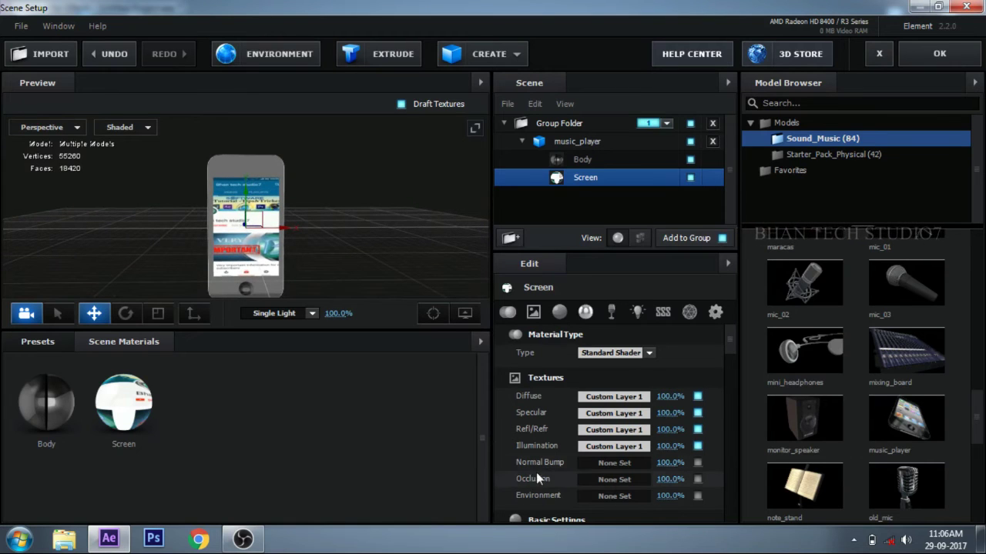
- Set the Illumination texture's UV Repeat to 0.93, 0.95 and UV Offset to -0.12, 0.00, and accept the settings
left_click(597, 448)
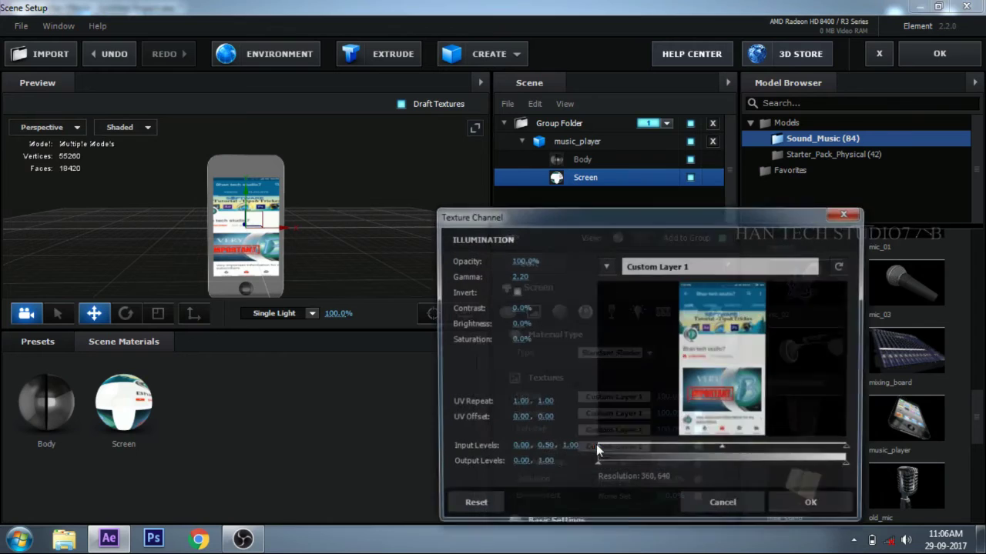
left_click(724, 507)
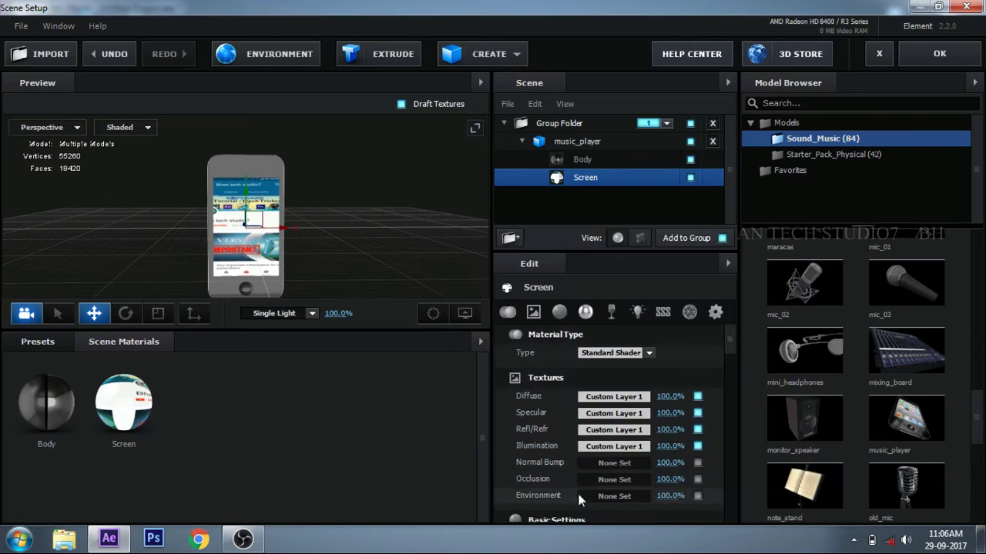
left_click(594, 447)
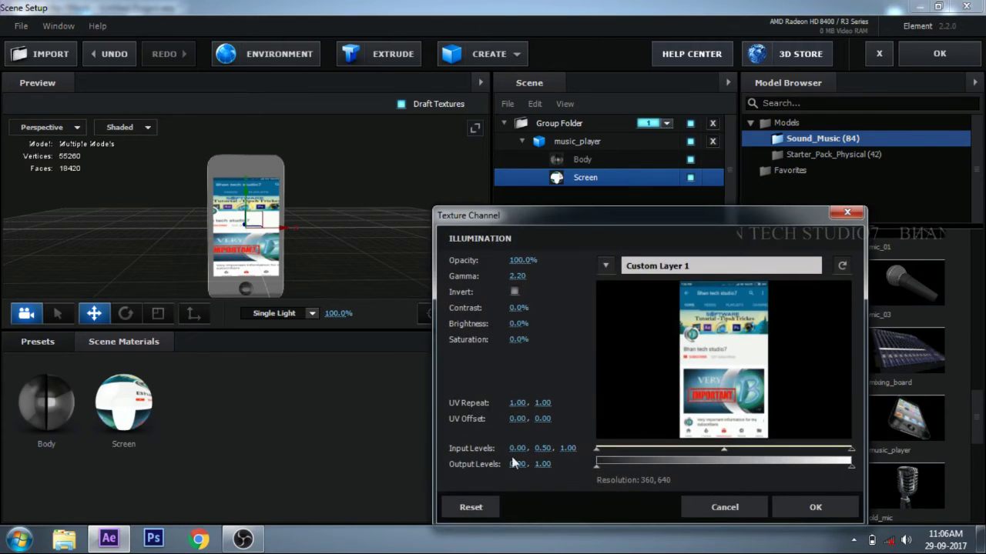
mouse_move(519, 403)
left_mouse_down()
mouse_move(501, 406)
mouse_move(533, 418)
mouse_move(539, 404)
mouse_move(519, 419)
mouse_move(527, 419)
mouse_move(508, 419)
left_mouse_up()
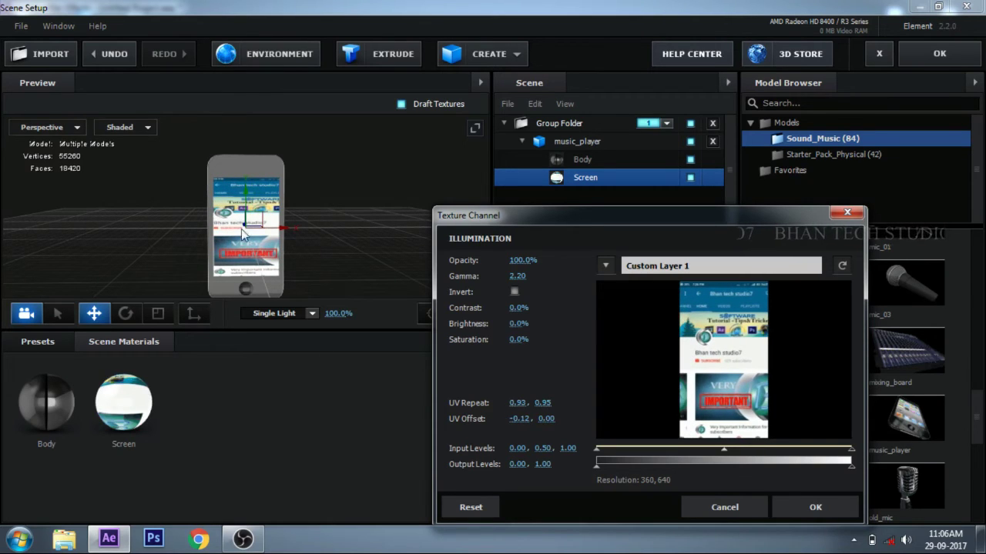
key("Return")
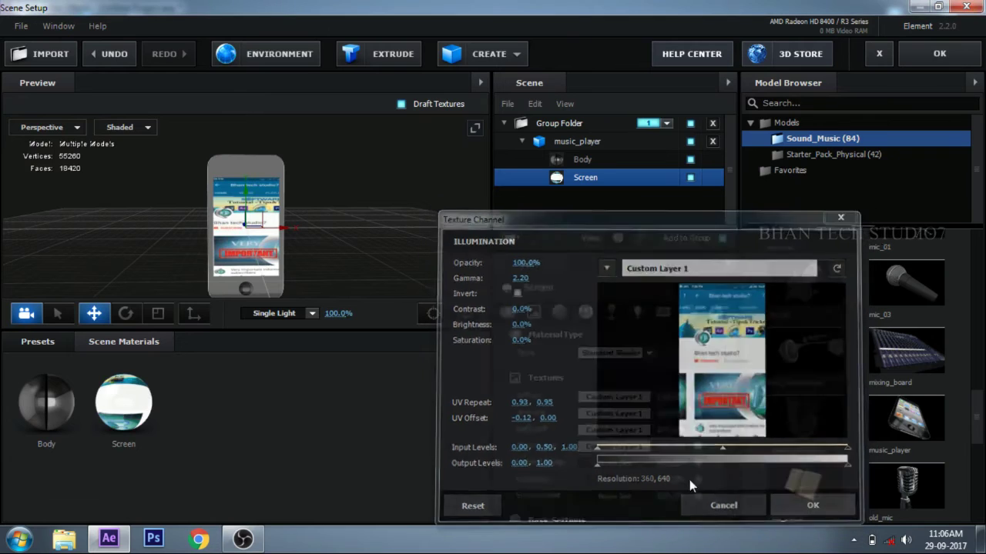
- Check the adjusted video placement on the phone's screen and apply the Element scene setup to the composition
scroll(244, 231, "up", 5)
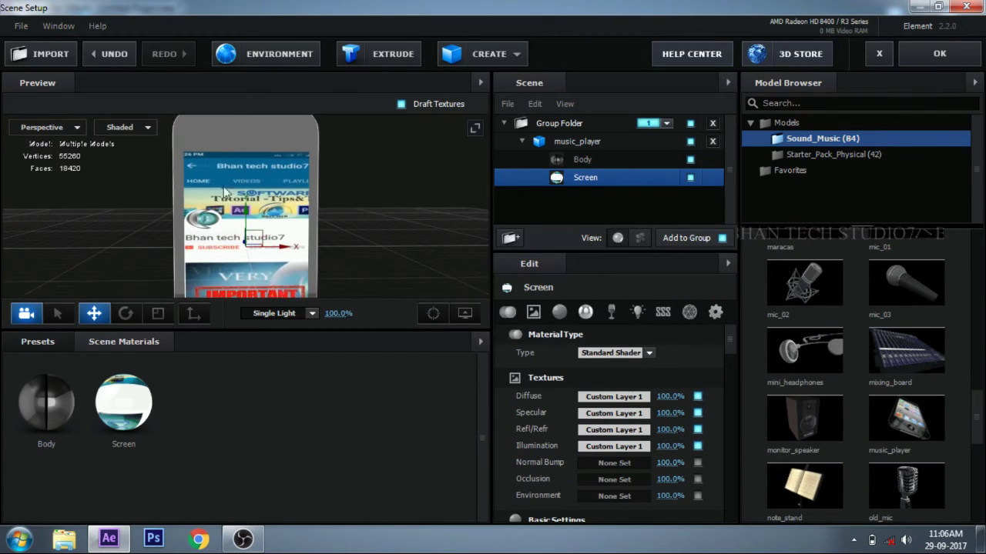
scroll(237, 169, "down", 2)
scroll(231, 173, "up", 1)
scroll(223, 181, "down", 2)
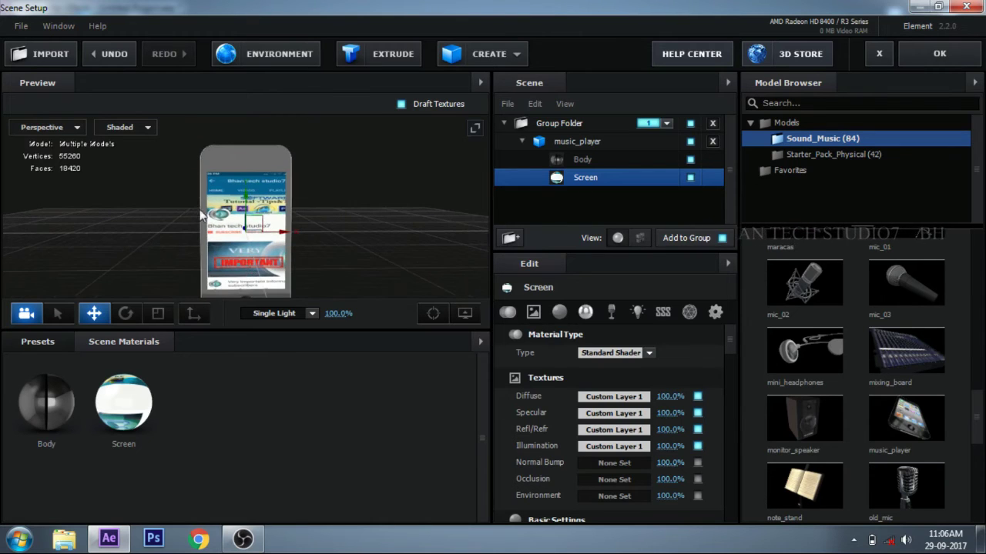
left_click_drag(222, 182, 134, 204)
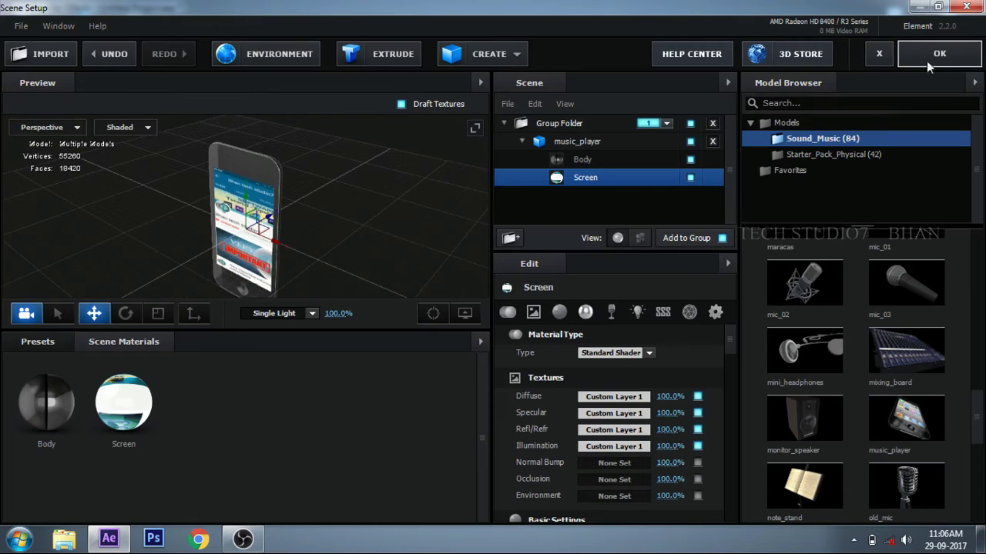
left_click(930, 56)
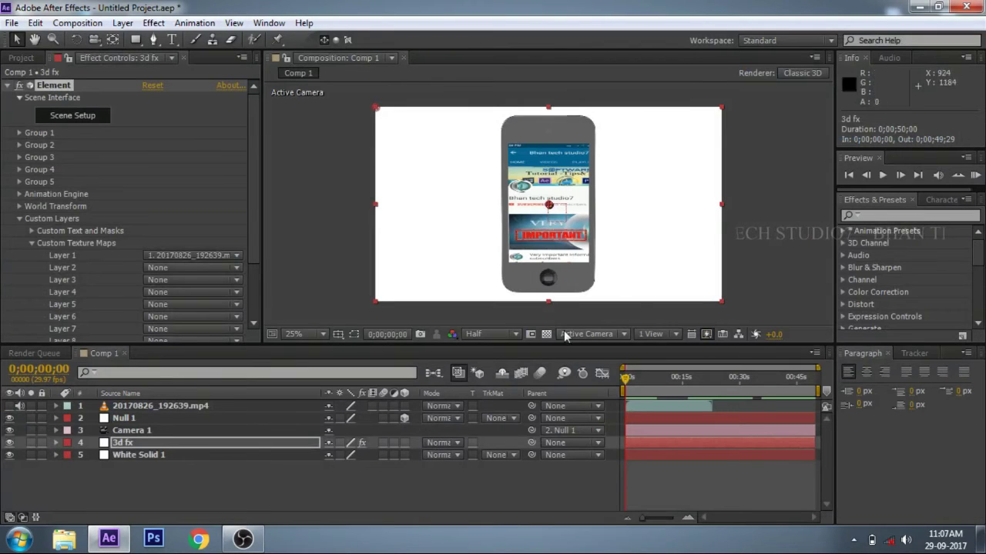
- Scrub the composition to 0;00;12;21 to check the video on the phone's screen, and return to the first frame
scroll(550, 208, "up", 5)
scroll(551, 208, "down", 1)
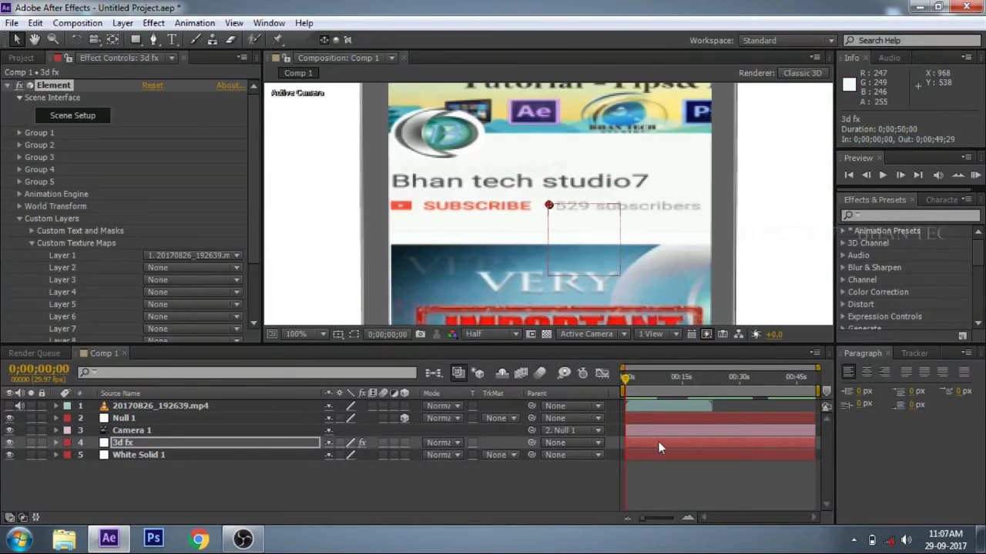
left_click_drag(629, 378, 674, 380)
scroll(520, 204, "down", 2)
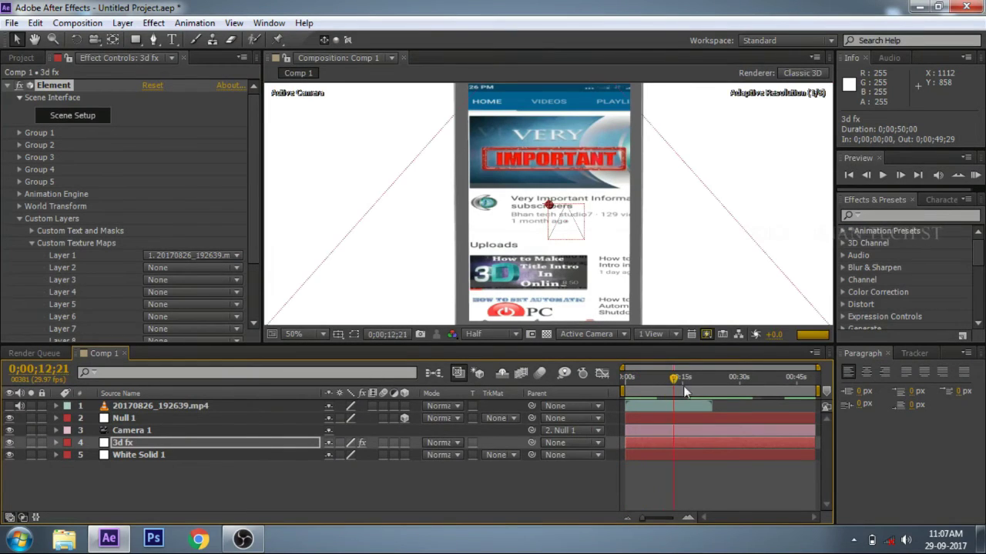
scroll(582, 228, "down", 1)
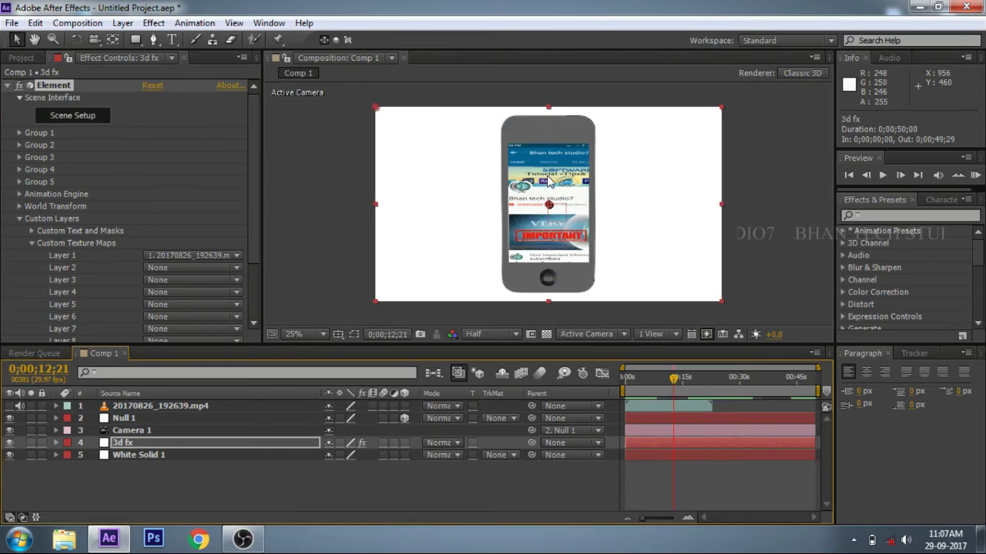
left_click_drag(633, 376, 623, 381)
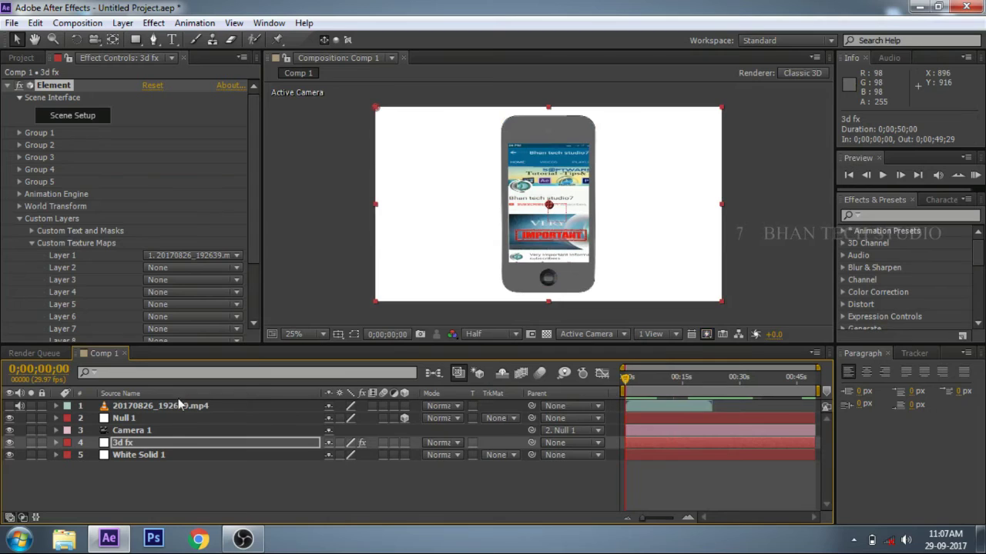
- Start keyframing Null 1's Anchor Point, Position, Scale, Orientation and X, Y and Z Rotation at the first frame
left_click(119, 418)
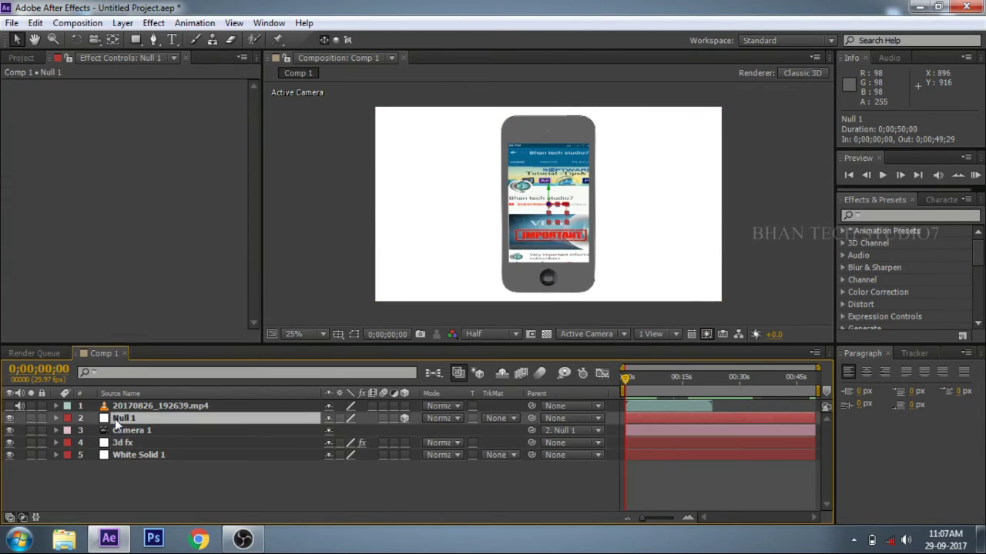
left_click(56, 419)
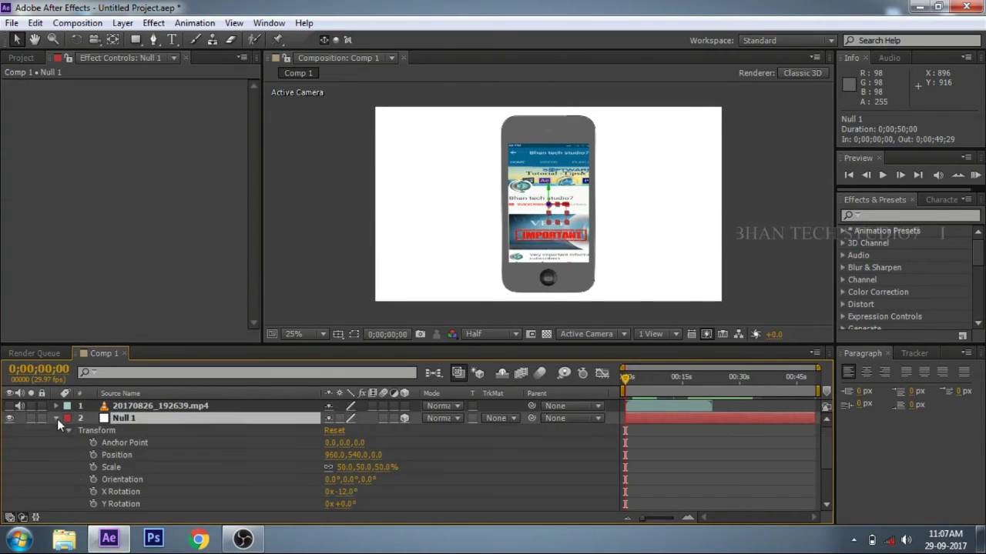
scroll(70, 424, "down", 1)
left_click_drag(93, 431, 96, 505)
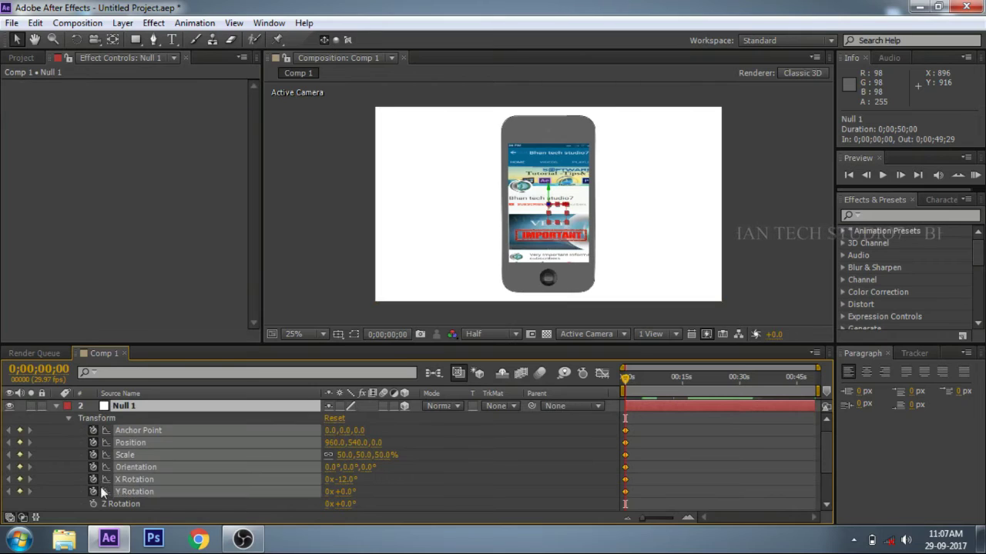
left_click(93, 430)
scroll(347, 462, "down", 1)
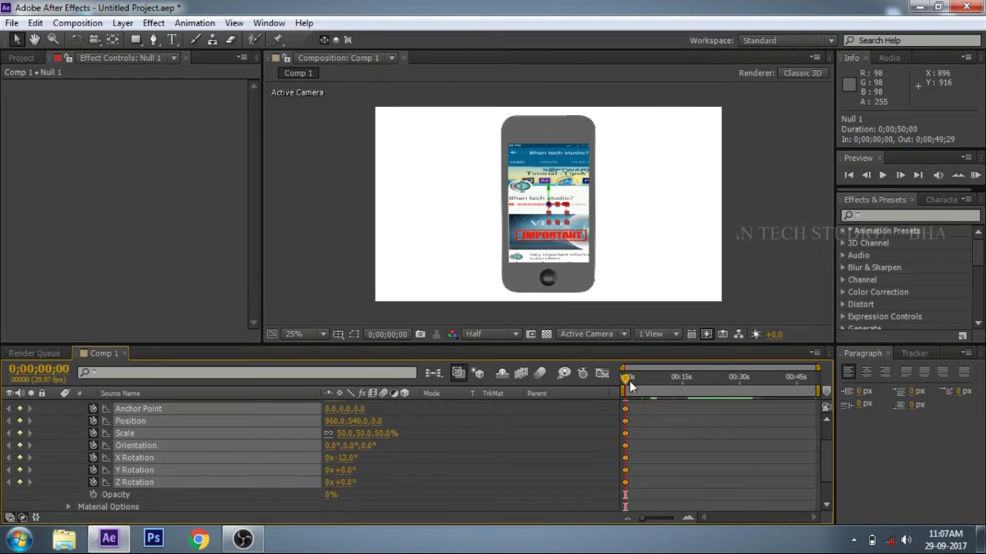
- Keyframe Null 1's X Rotation at 47° at 0;00;06;19 and its Y Rotation at 29° at 0;00;12;21
left_click_drag(629, 381, 650, 378)
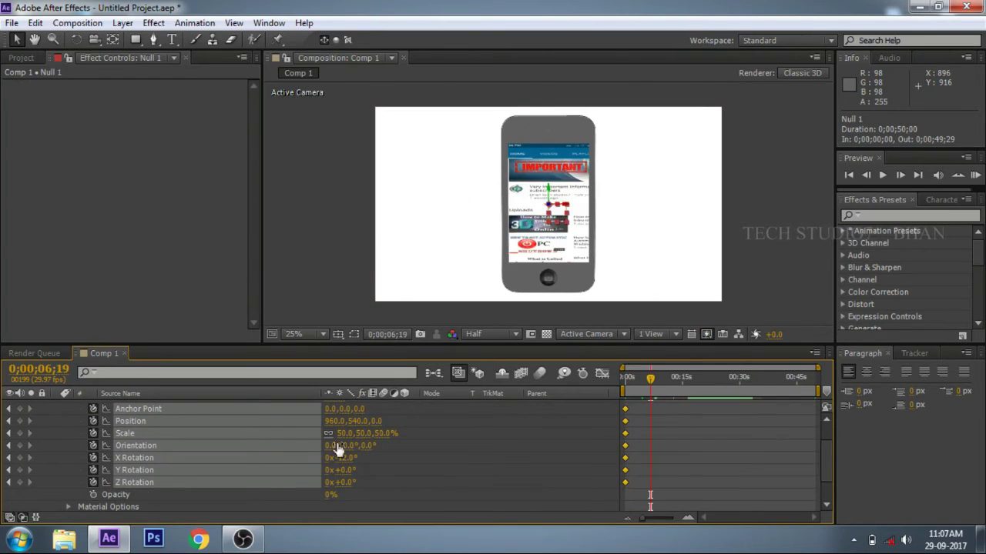
left_click_drag(348, 457, 385, 453)
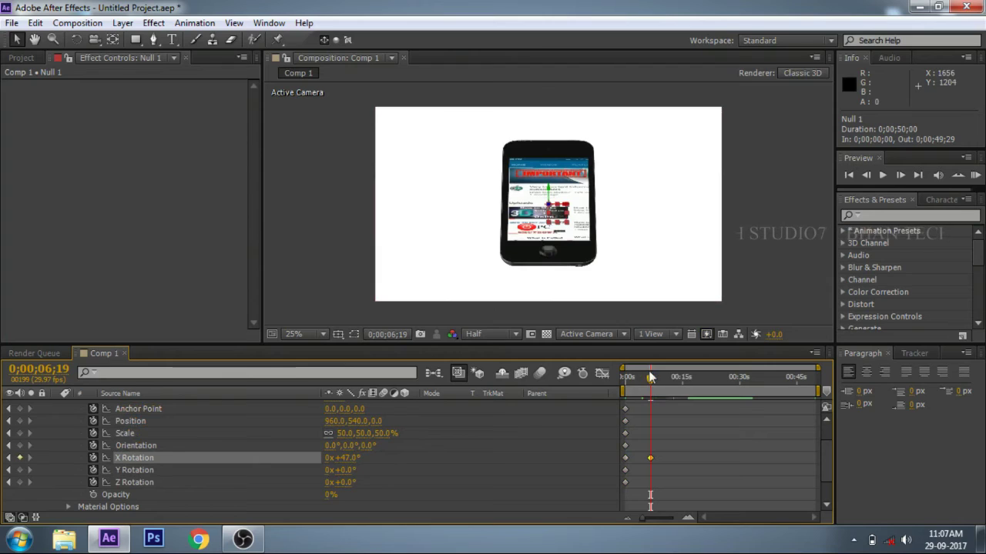
left_click(674, 379)
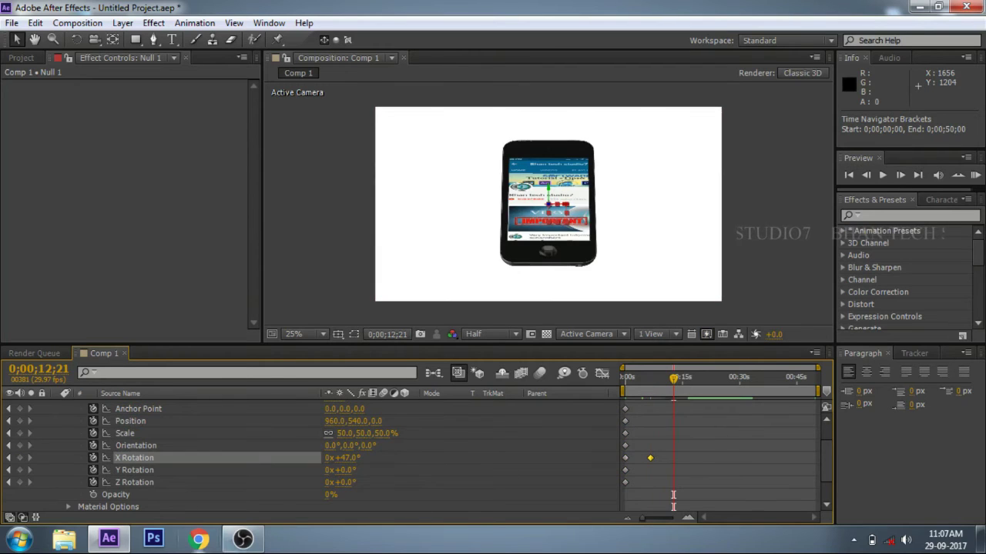
left_click_drag(346, 476, 369, 473)
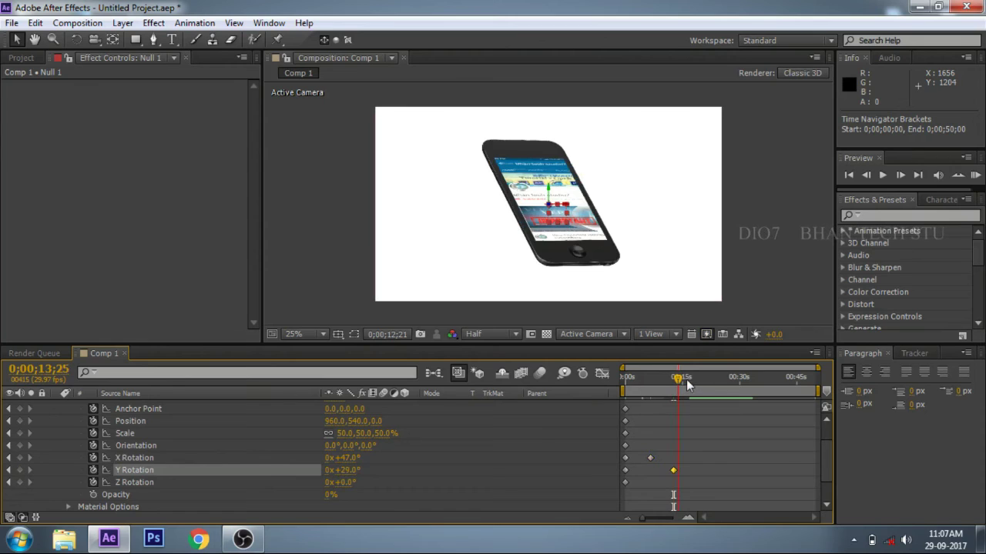
- Keyframe Null 1's Z Rotation at 35° at 0;00;19;04 and its Scale at 76.6% at 0;00;32;06, and return to the first frame
left_click_drag(687, 385, 706, 389)
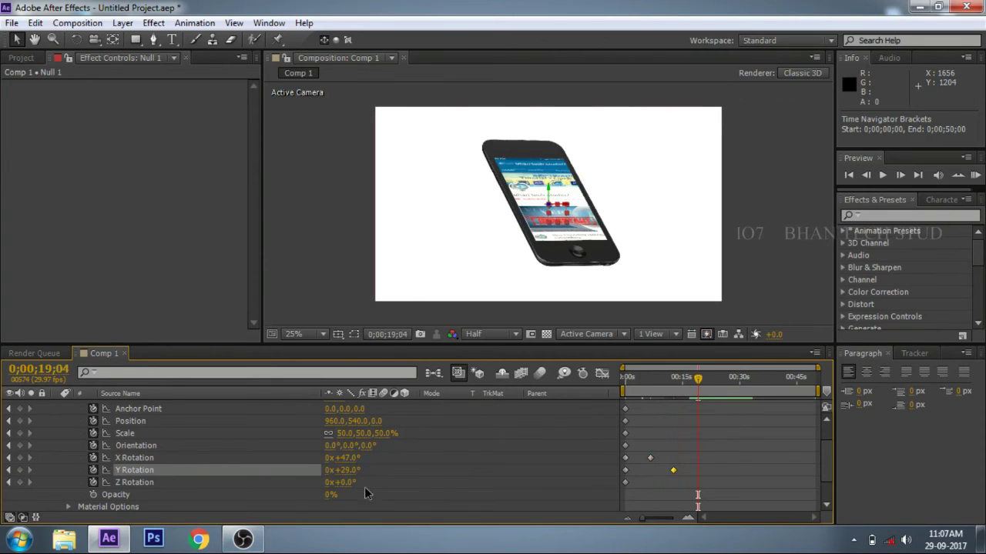
left_click_drag(344, 483, 377, 483)
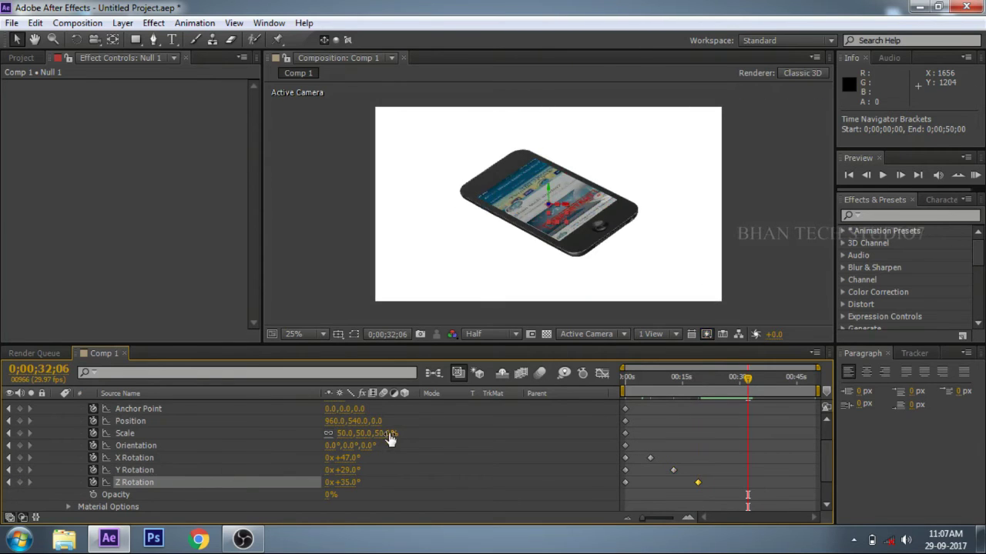
left_click_drag(389, 433, 408, 436)
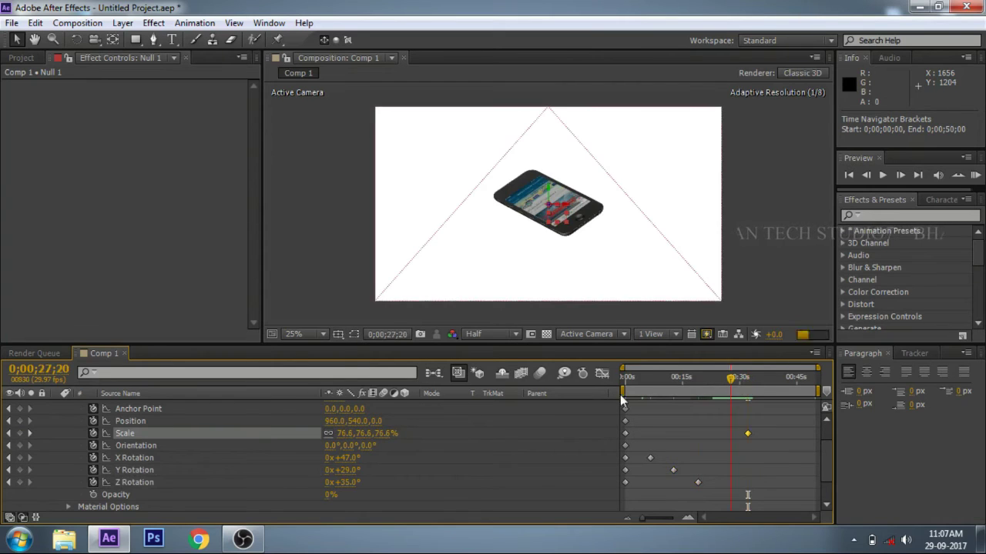
key("Home")
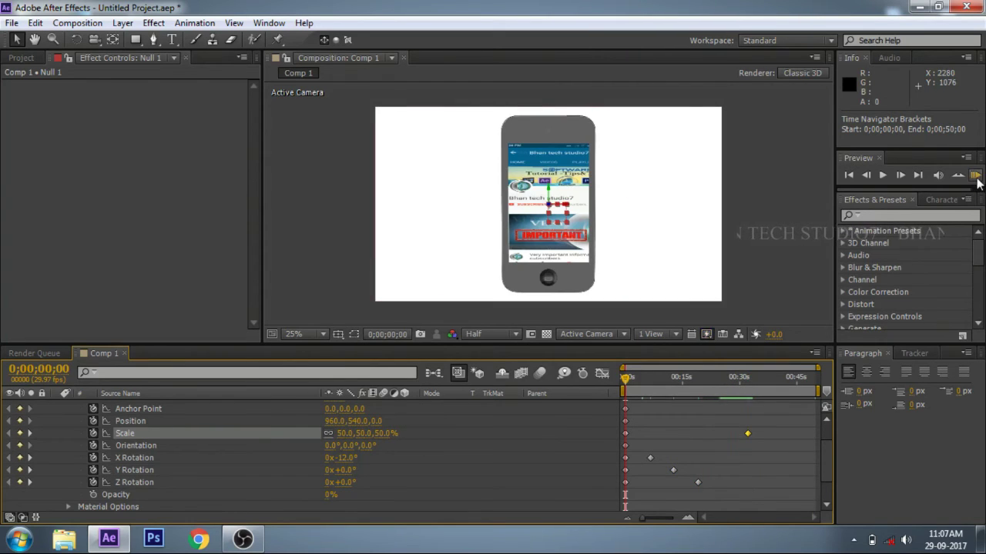
- Keyframe Null 1's Z Orientation at 44° at 0;00;14;29, and preview the camera animation around the phone
left_click(683, 385)
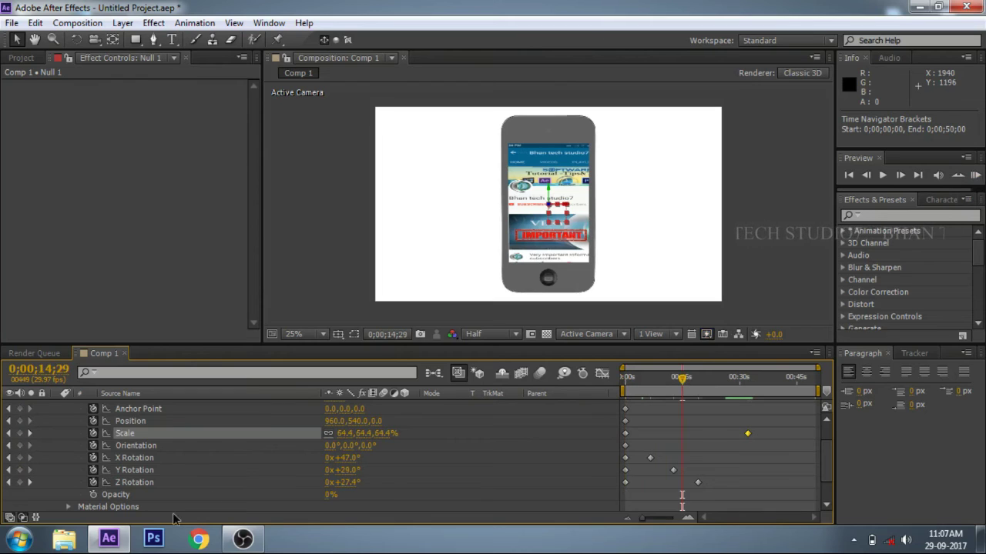
left_click_drag(363, 452, 395, 441)
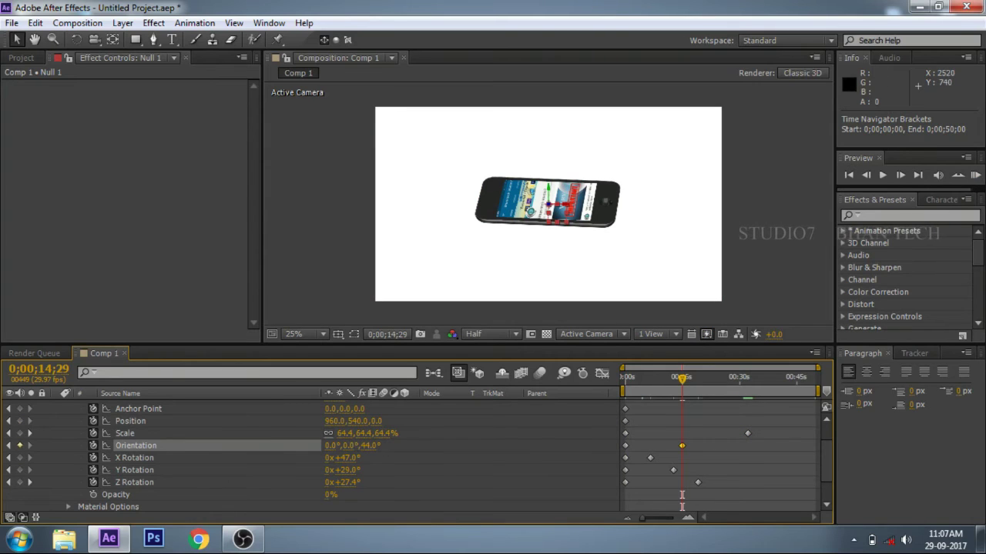
left_click(975, 176)
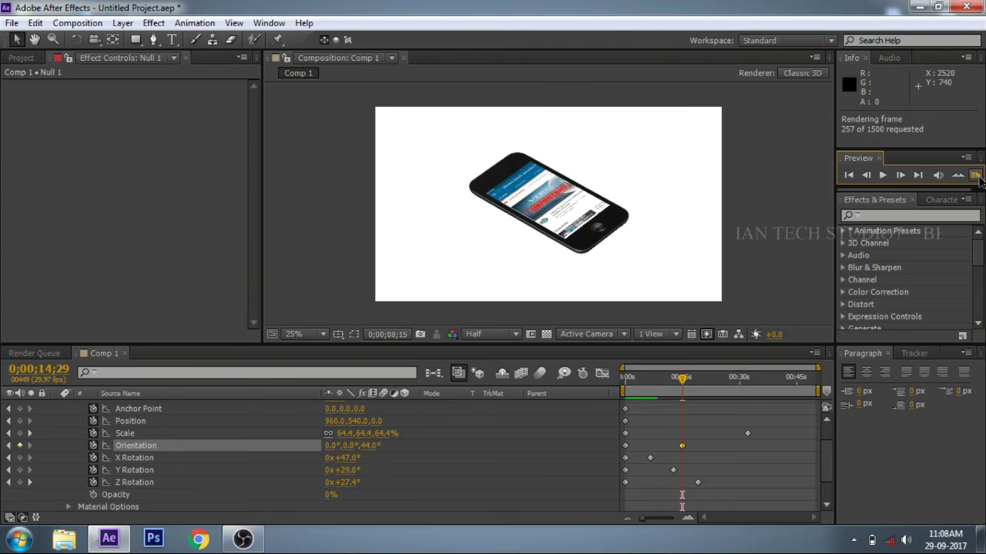
scroll(544, 224, "up", 4)
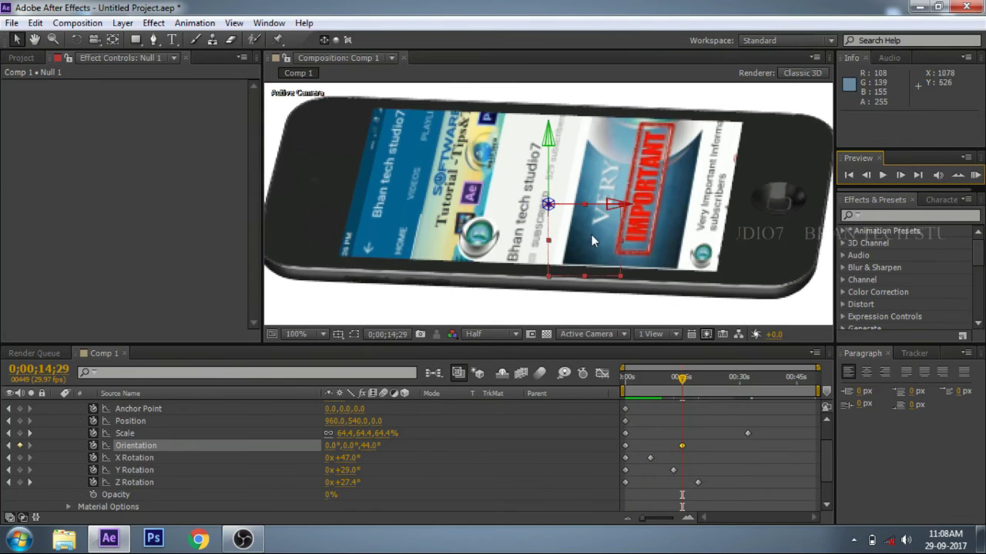
scroll(591, 234, "down", 2)
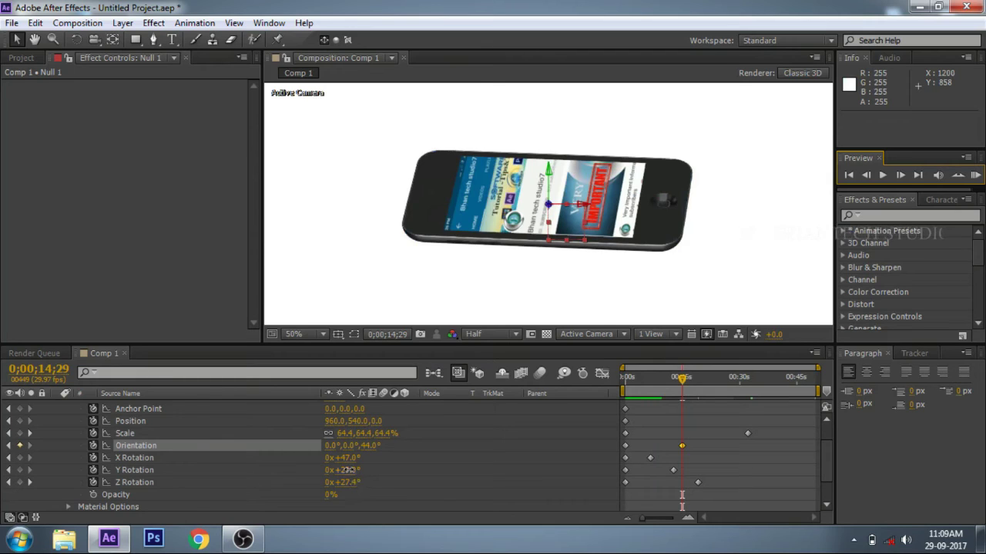
- Keyframe Null 1's Y Rotation at 227° at 0;00;14;29 and inspect the phone from behind at several zoom levels
left_click_drag(348, 470, 429, 454)
scroll(545, 201, "down", 4)
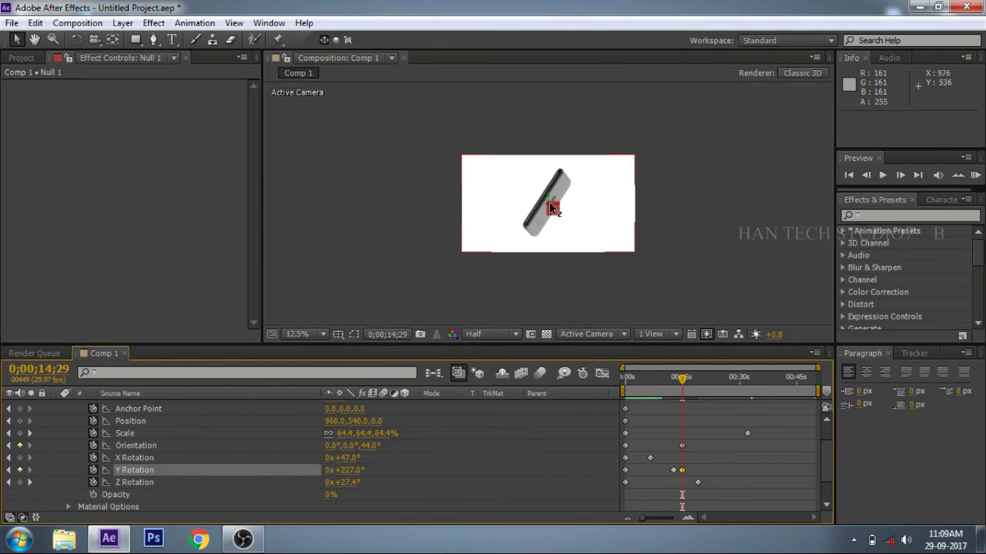
scroll(545, 200, "up", 4)
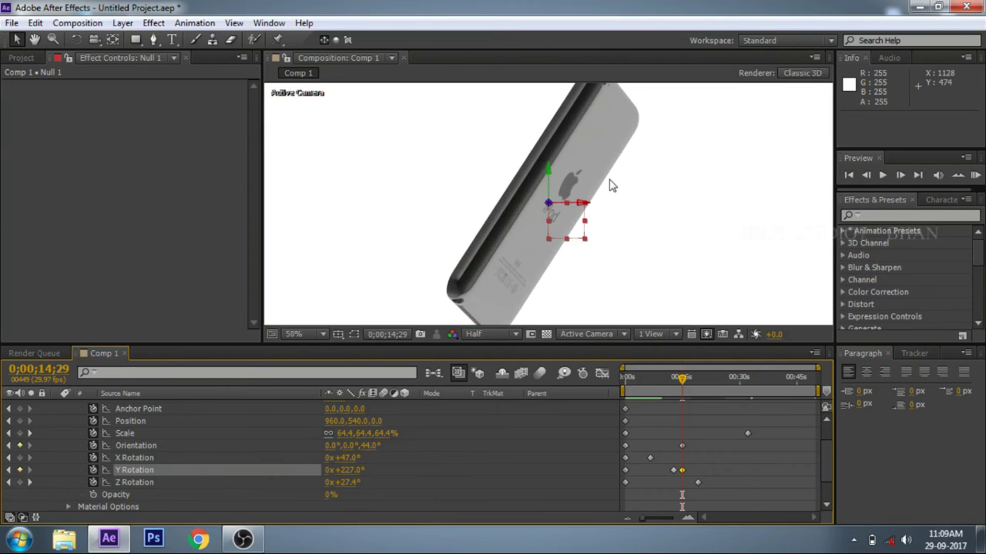
scroll(538, 202, "down", 4)
scroll(538, 202, "up", 4)
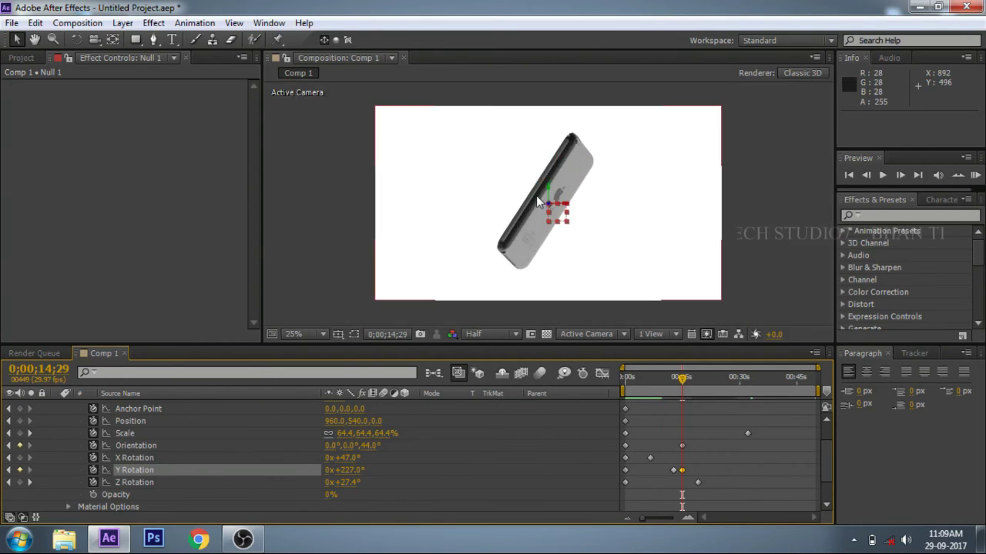
scroll(538, 202, "down", 2)
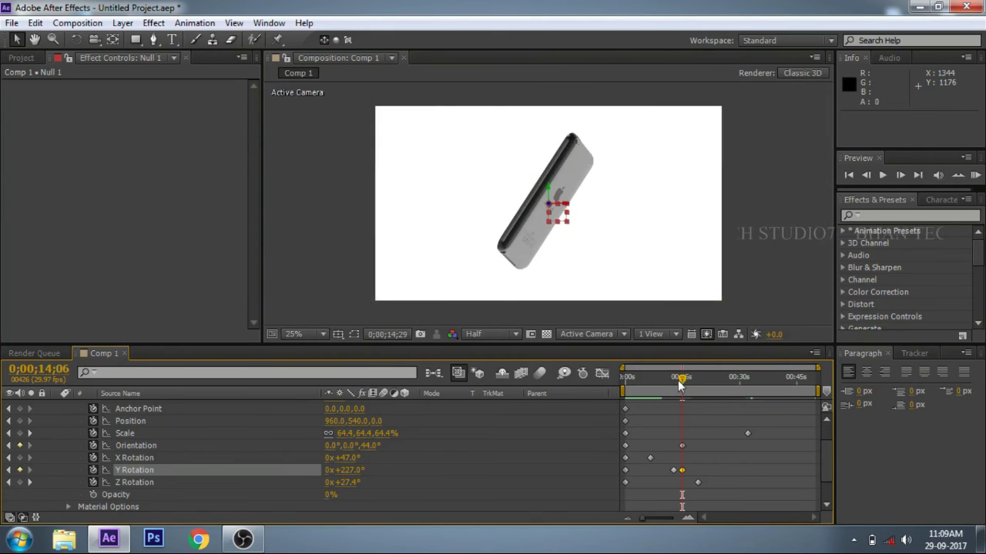
- Scrub the composition to 0;00;11;00 to check the animated phone, and collapse Null 1's properties
mouse_move(660, 387)
left_mouse_down()
mouse_move(623, 391)
mouse_move(672, 394)
left_mouse_up()
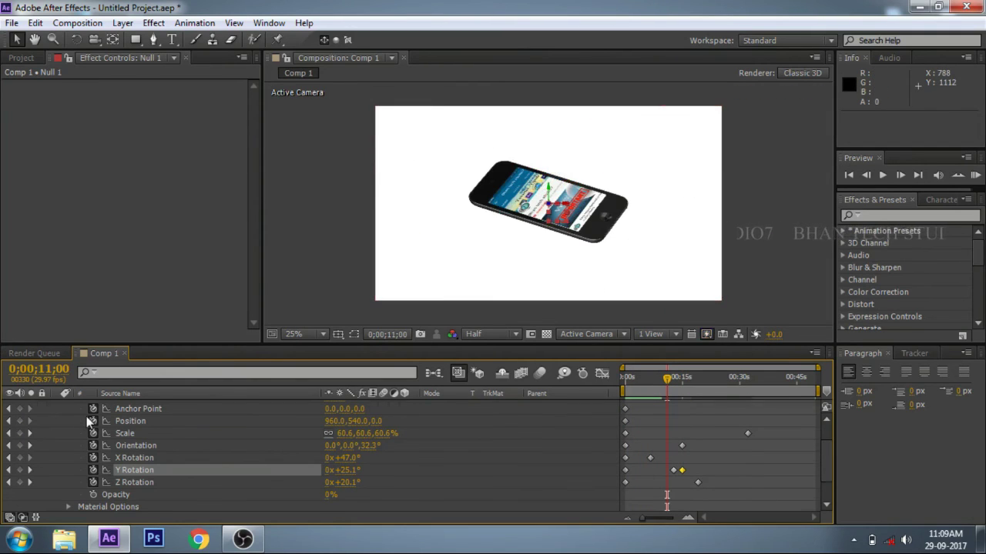
scroll(77, 426, "up", 2)
left_click(56, 418)
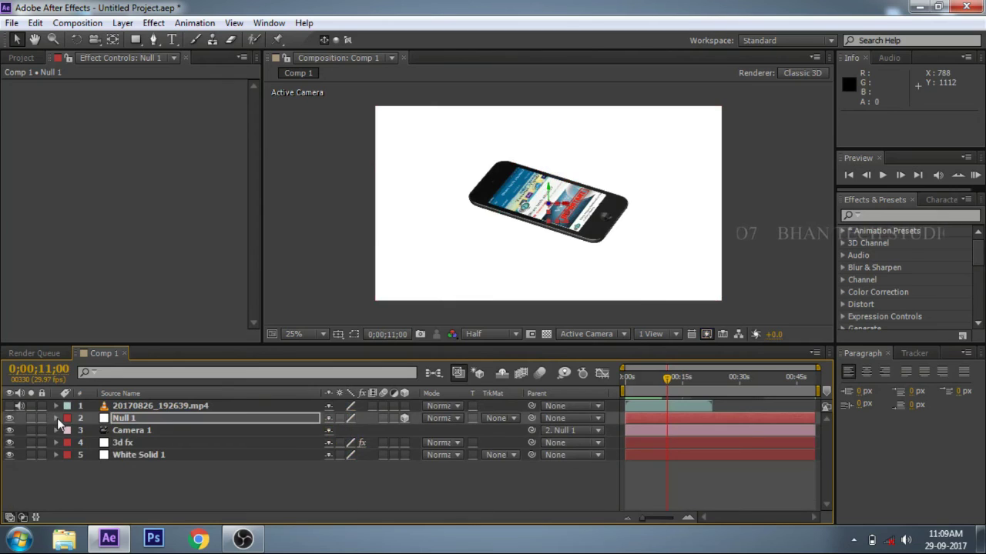
scroll(533, 191, "down", 2)
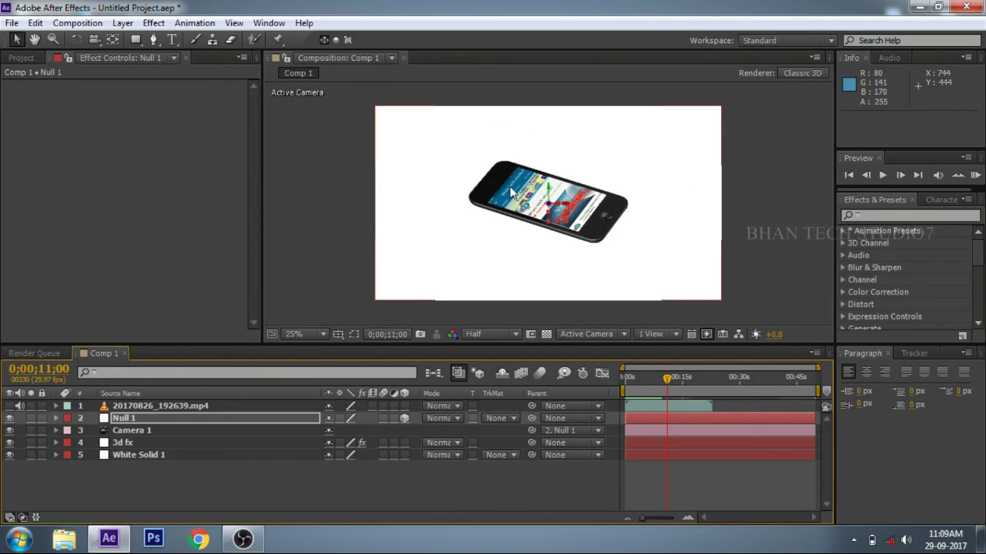
scroll(539, 196, "up", 2)
scroll(577, 200, "down", 2)
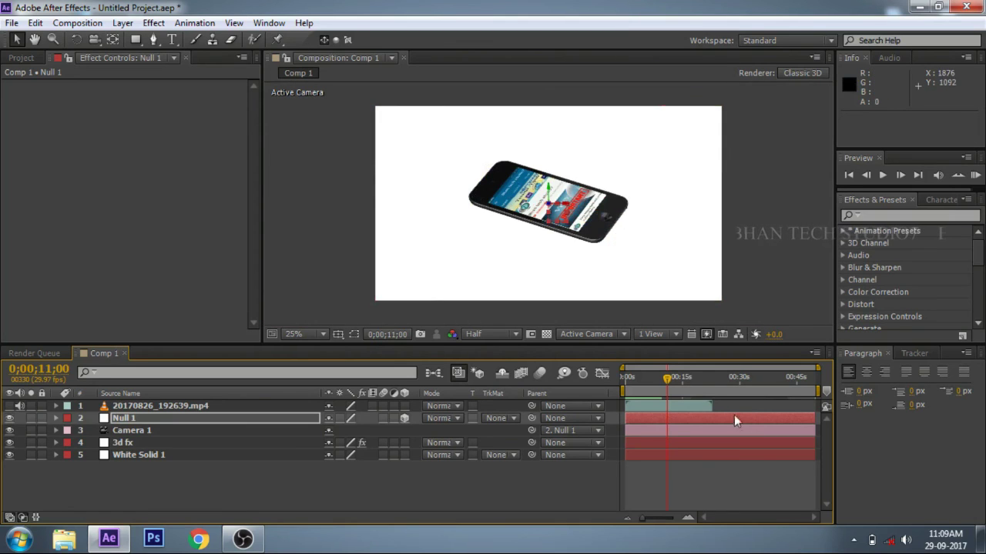
left_click(207, 479)
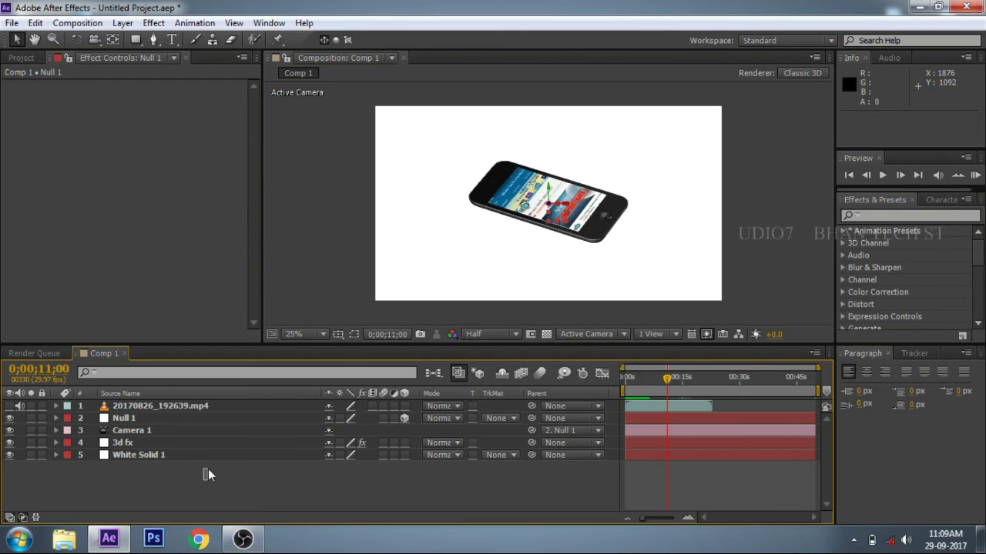
left_click_drag(208, 469, 142, 488)
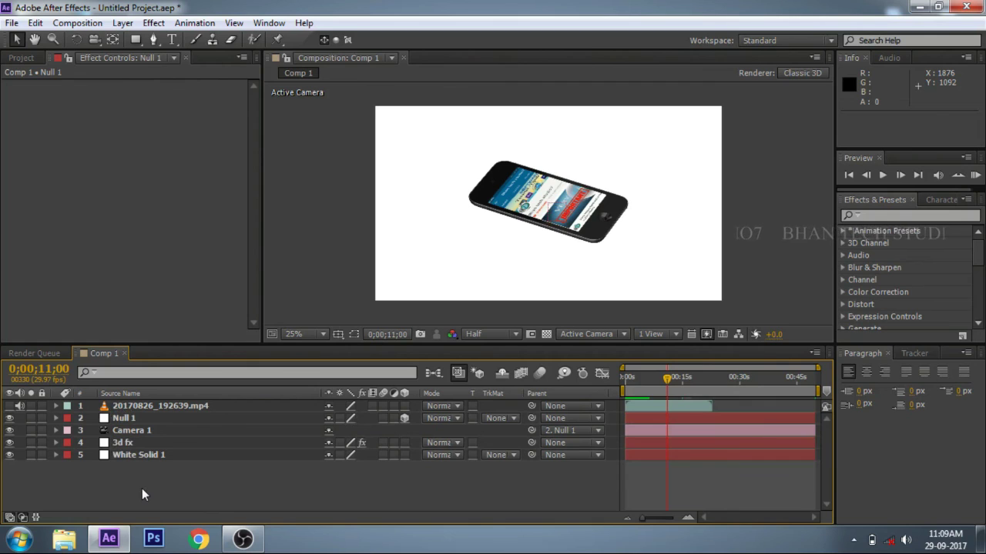
left_click(12, 23)
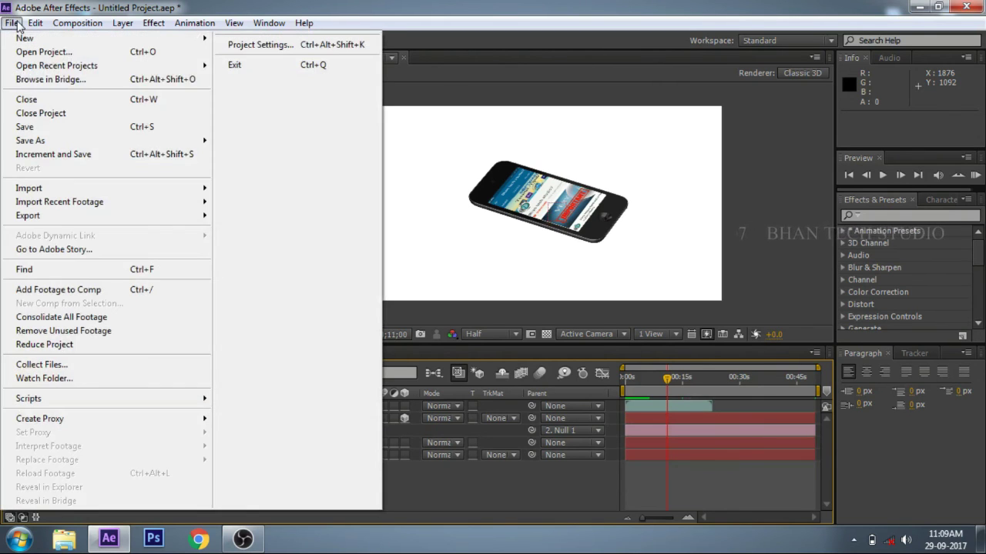
left_click(458, 284)
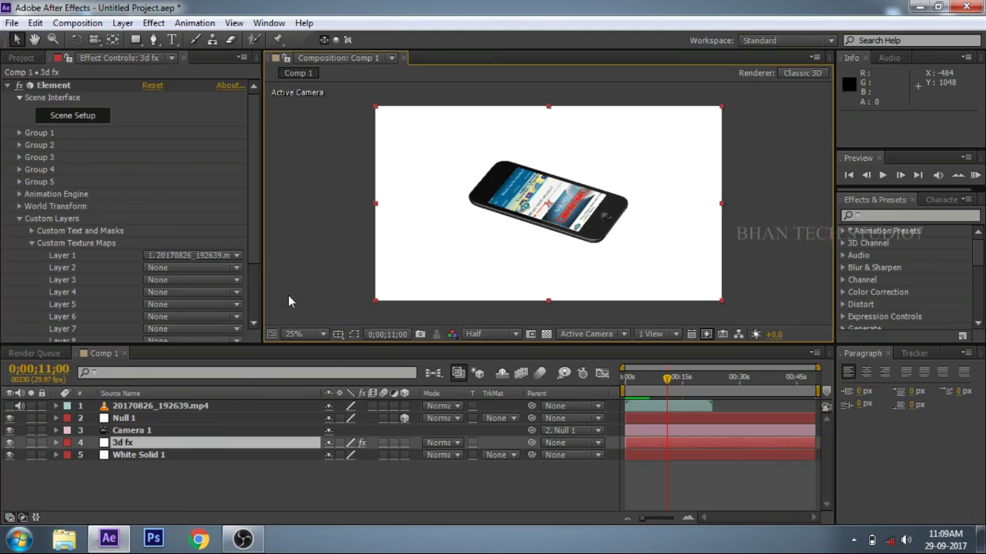